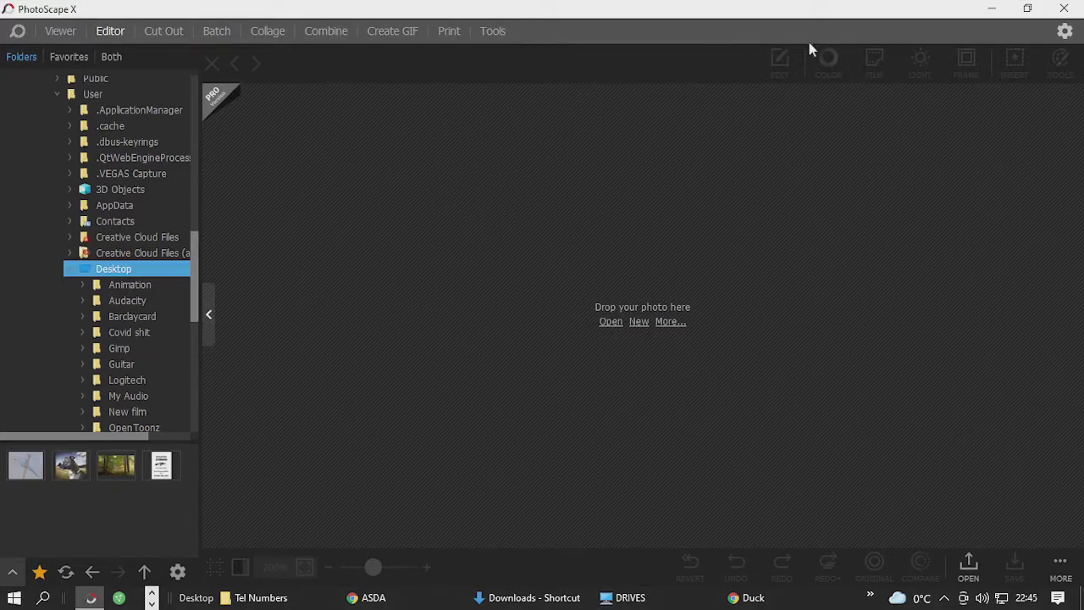
Load the DSC_4365 photo from the desktop's New film folder into the editor and work in the maximised window.
{"action": "left_click_drag", "start_coordinate": [940, 11], "coordinate": [507, 62]}
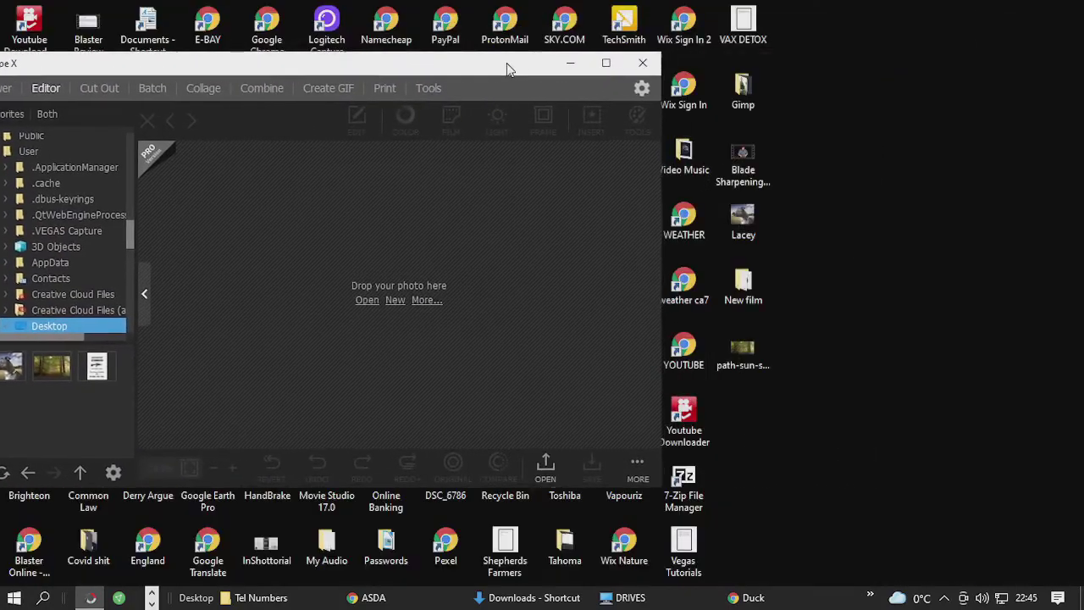
{"action": "left_click", "coordinate": [743, 286]}
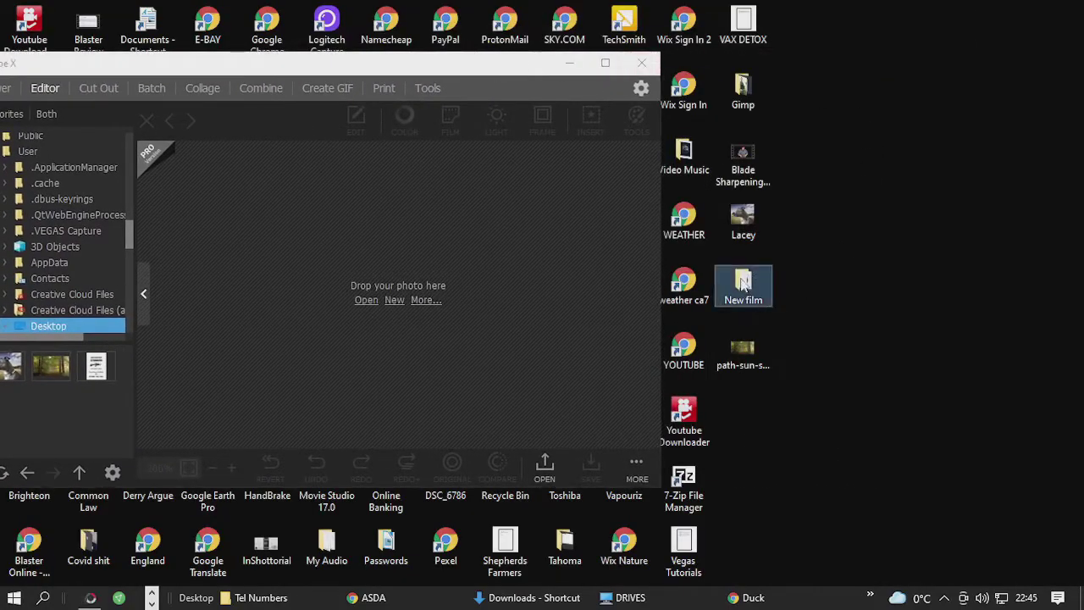
{"action": "double_click", "coordinate": [743, 286]}
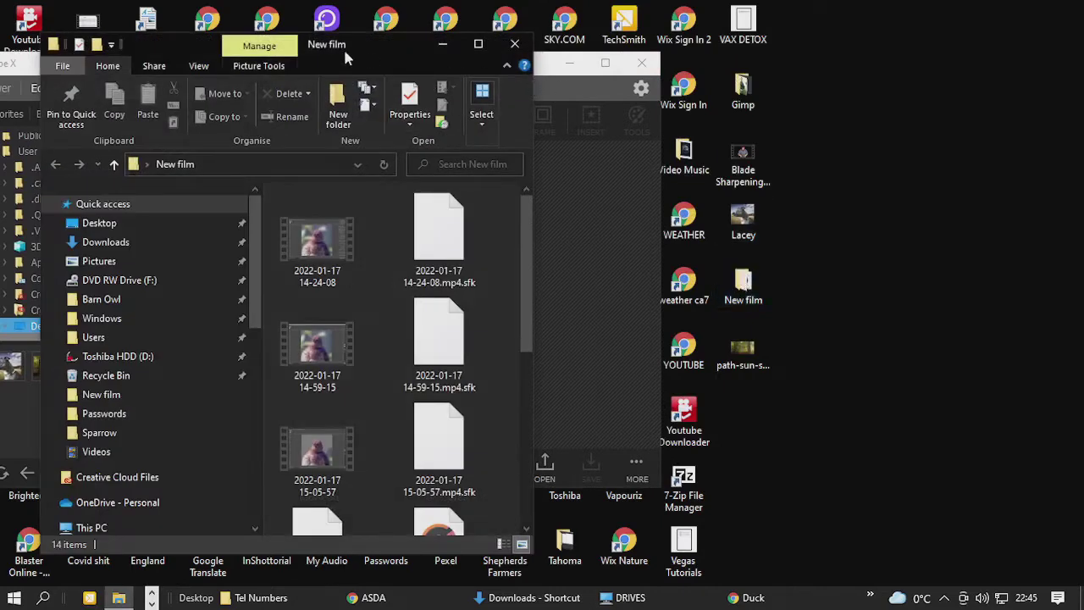
{"action": "left_click_drag", "start_coordinate": [343, 46], "coordinate": [902, 45]}
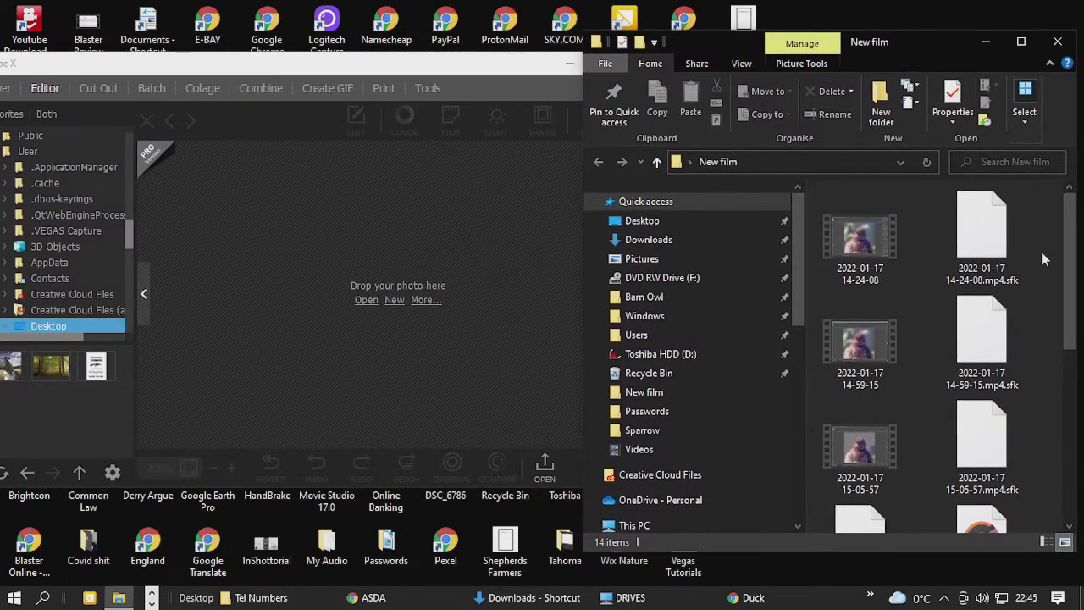
{"action": "scroll", "coordinate": [881, 306], "scroll_direction": "down", "scroll_amount": 5}
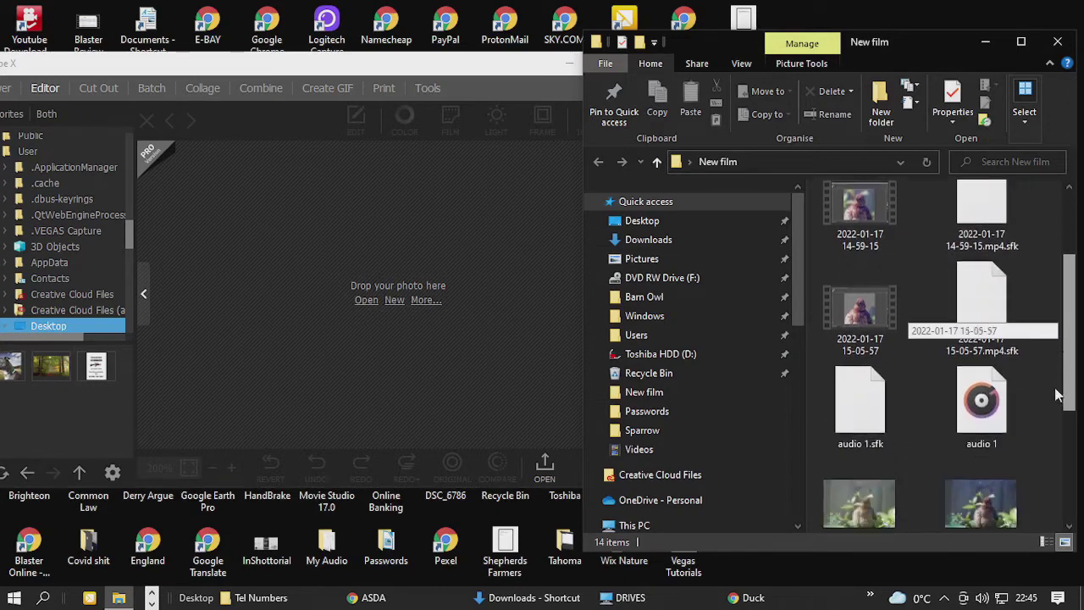
{"action": "left_click_drag", "start_coordinate": [880, 306], "coordinate": [454, 293]}
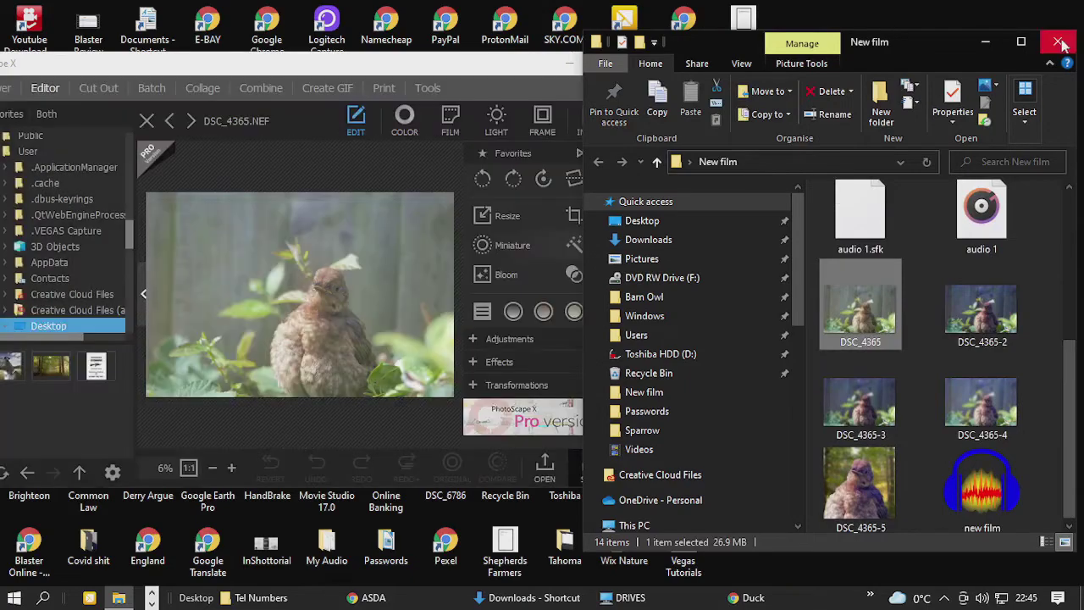
{"action": "left_click", "coordinate": [1057, 40]}
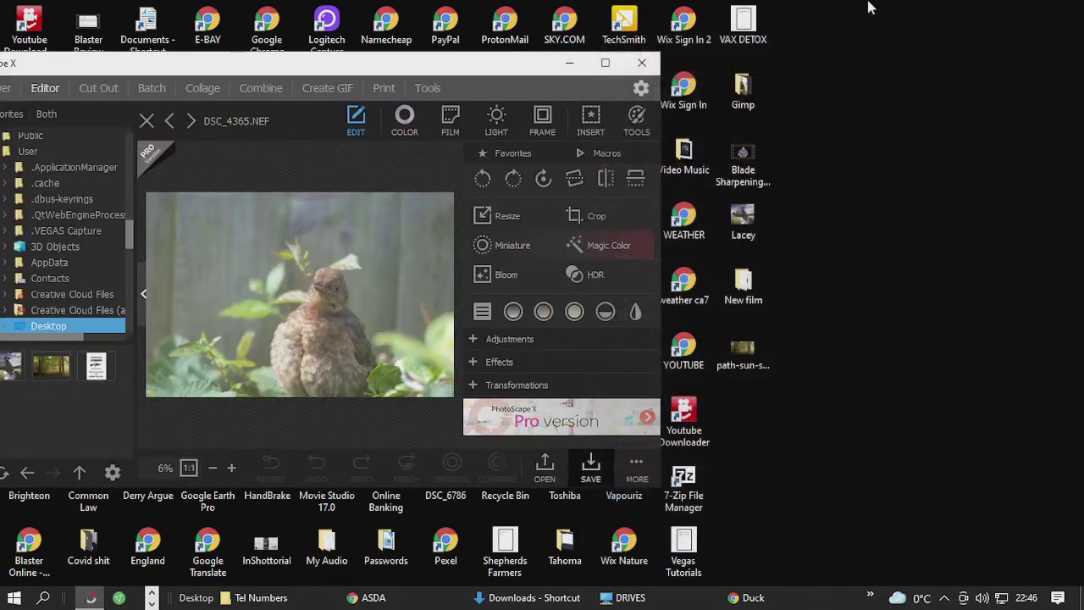
{"action": "left_click_drag", "start_coordinate": [428, 64], "coordinate": [722, 20]}
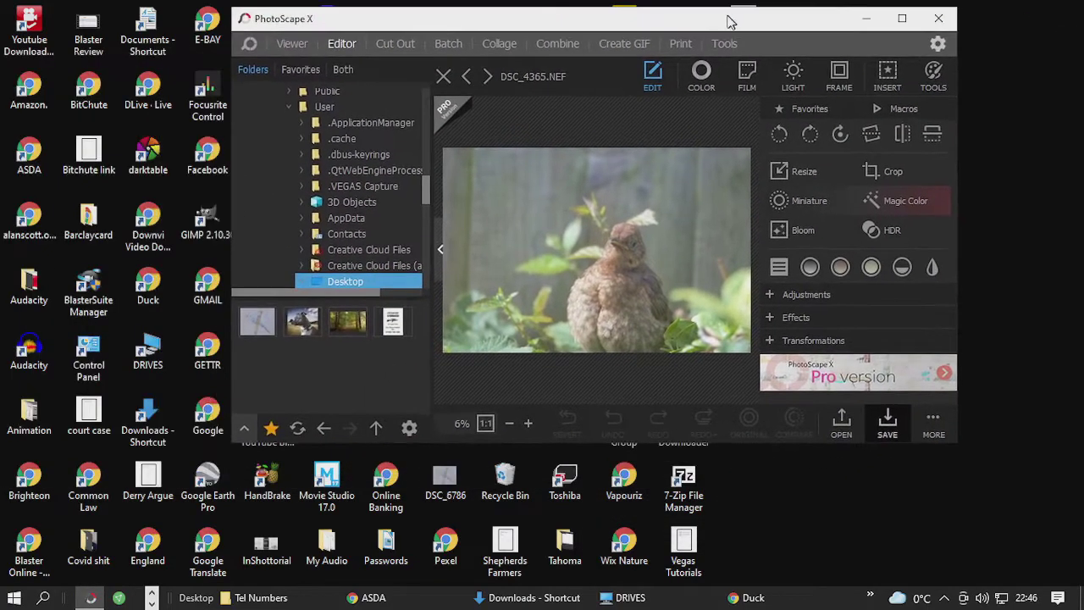
{"action": "left_click", "coordinate": [900, 18]}
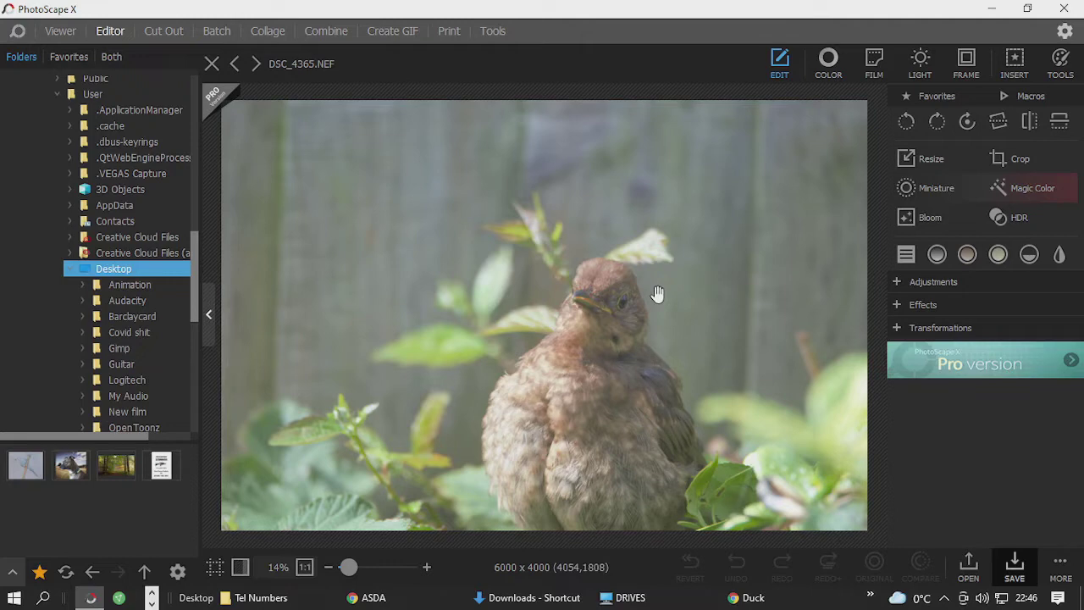
Crop the photo freely to the bird's head and chest, about 1865 x 2145 pixels.
{"action": "left_click", "coordinate": [1016, 160]}
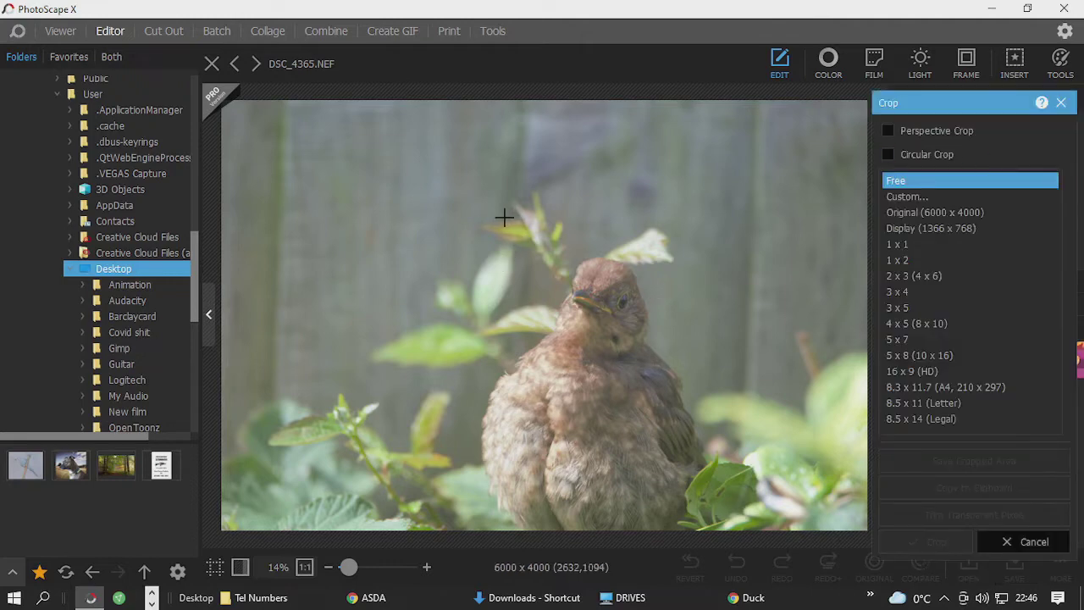
{"action": "left_click_drag", "start_coordinate": [486, 218], "coordinate": [687, 449]}
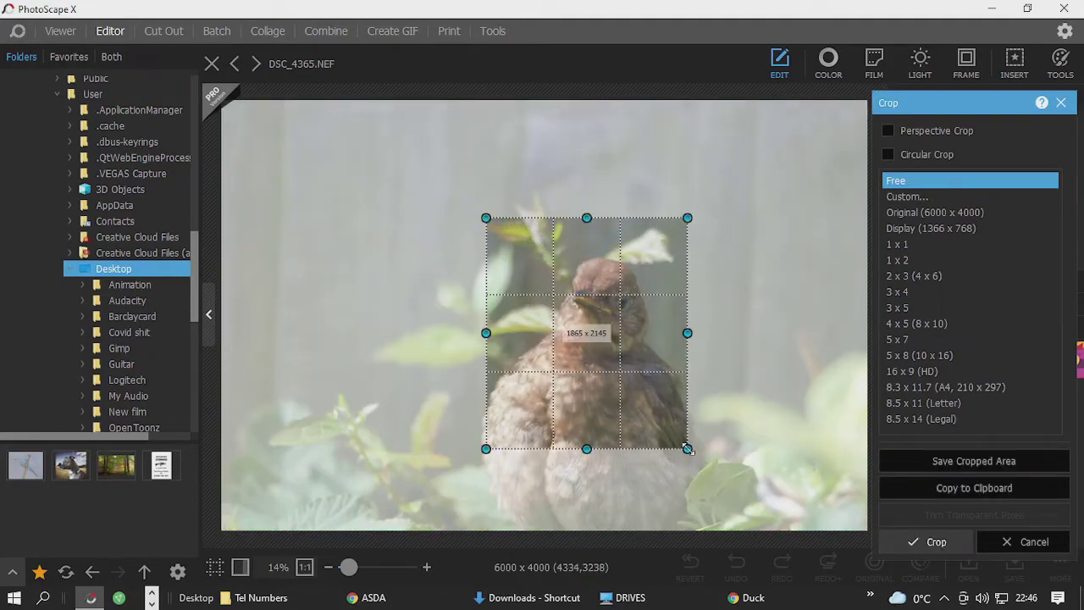
{"action": "left_click", "coordinate": [930, 542]}
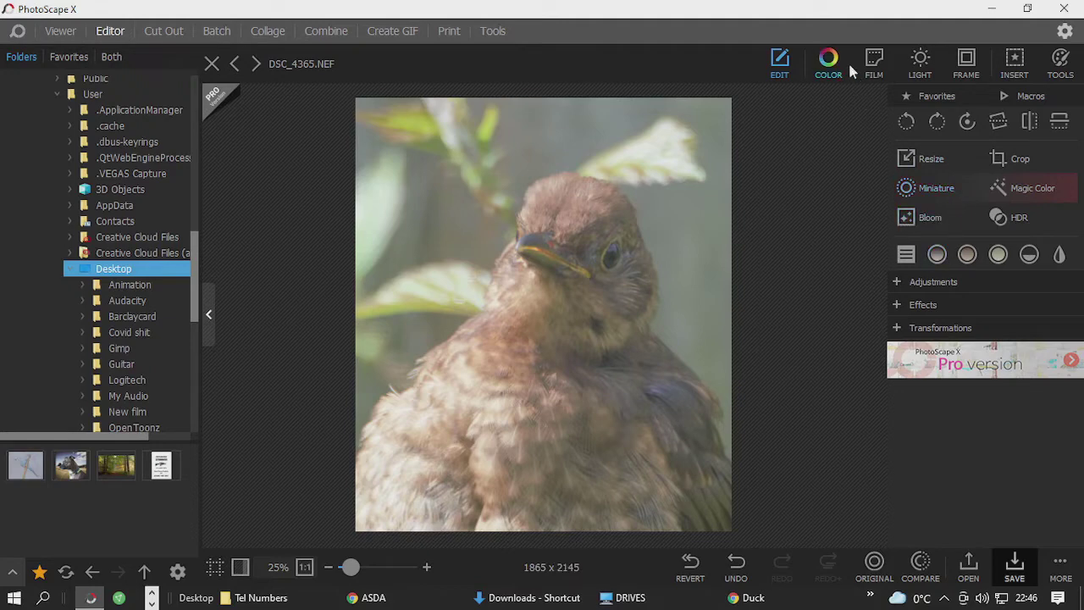
Sharpen the cropped bird photo, raising the sharpening radius slightly.
{"action": "left_click", "coordinate": [788, 70]}
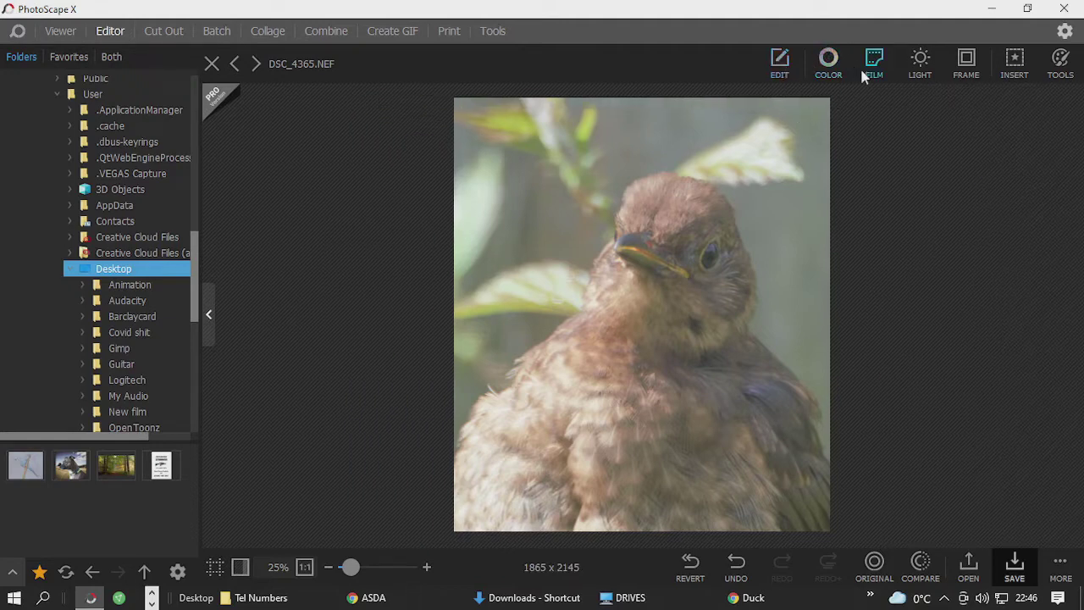
{"action": "left_click", "coordinate": [781, 69]}
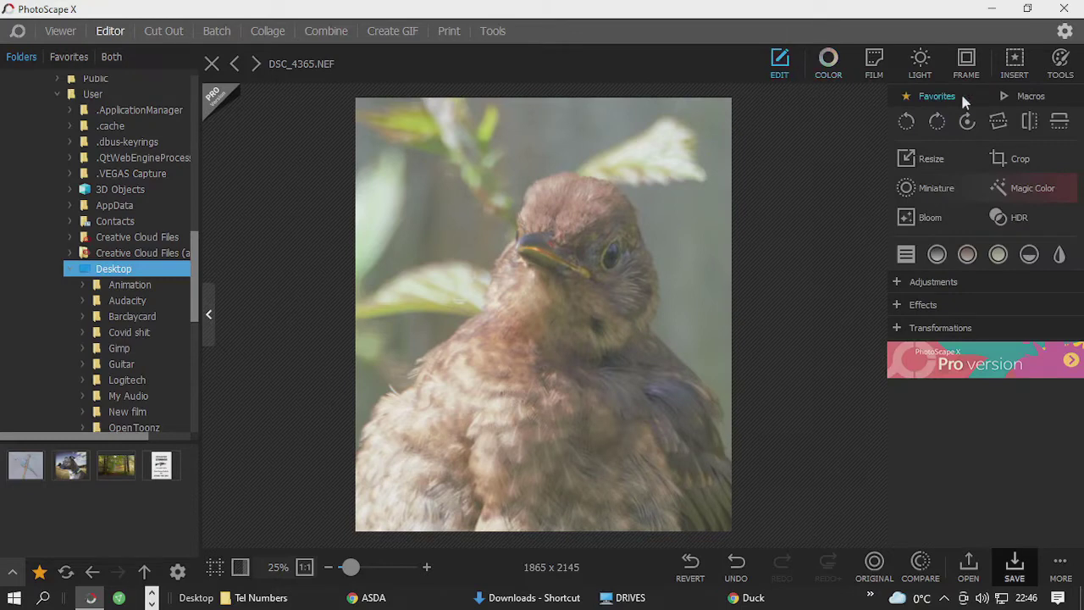
{"action": "left_click", "coordinate": [932, 279]}
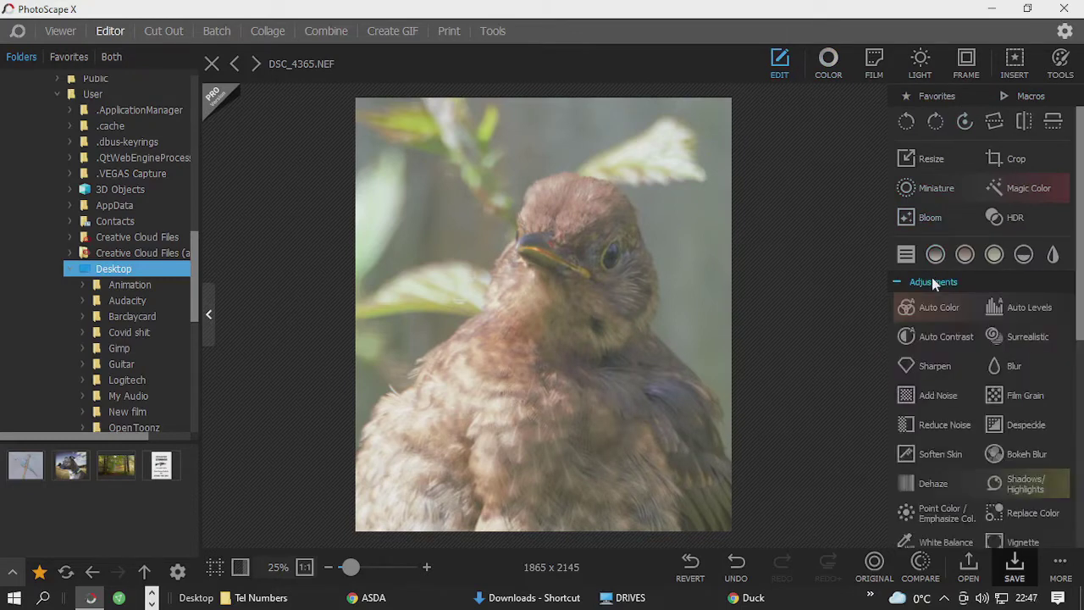
{"action": "left_click", "coordinate": [931, 366]}
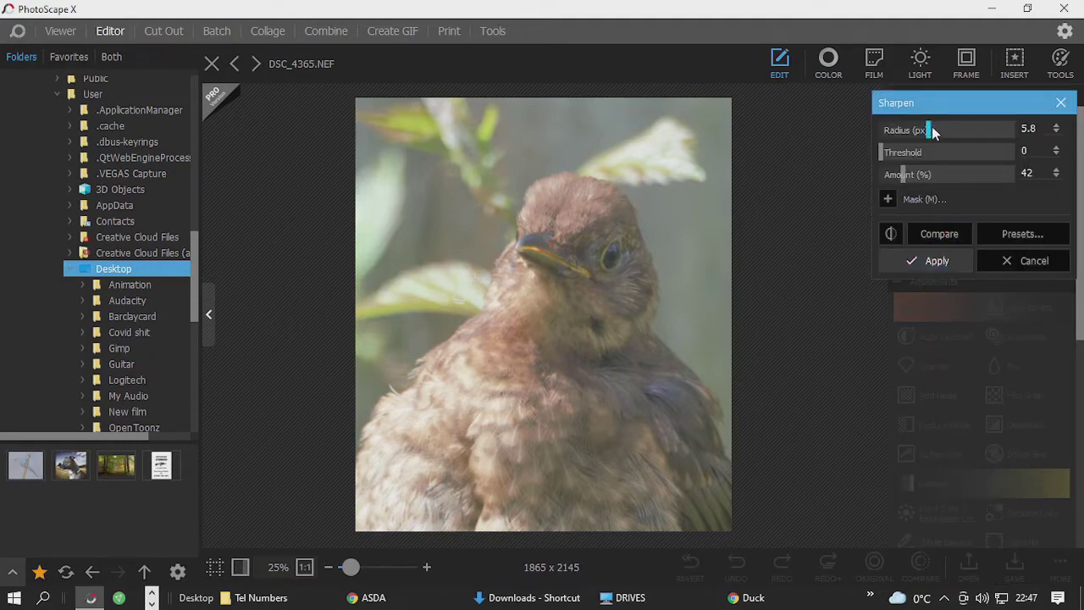
{"action": "left_click_drag", "start_coordinate": [931, 126], "coordinate": [942, 131]}
{"action": "left_click", "coordinate": [940, 261]}
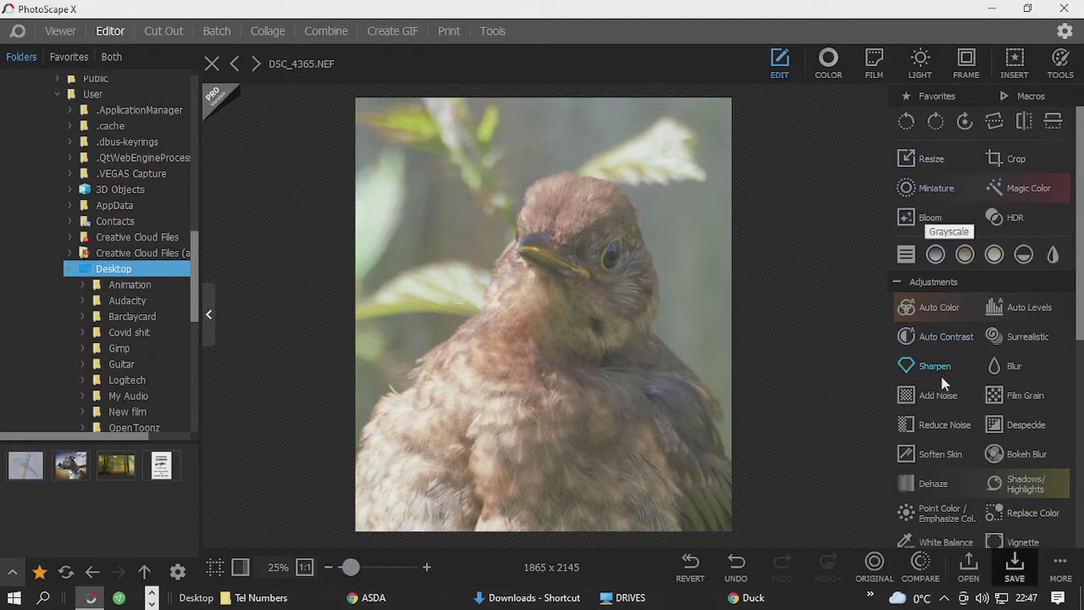
Dehaze the photo with an amount of 50 and apply Auto Levels with a threshold of 50.
{"action": "left_click", "coordinate": [935, 485]}
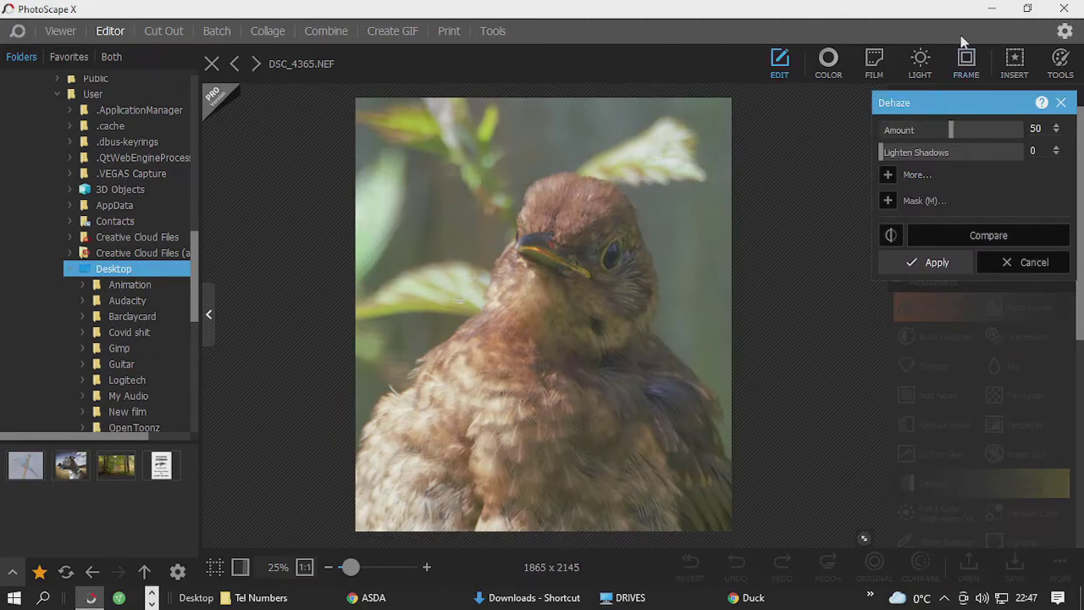
{"action": "left_click", "coordinate": [938, 264]}
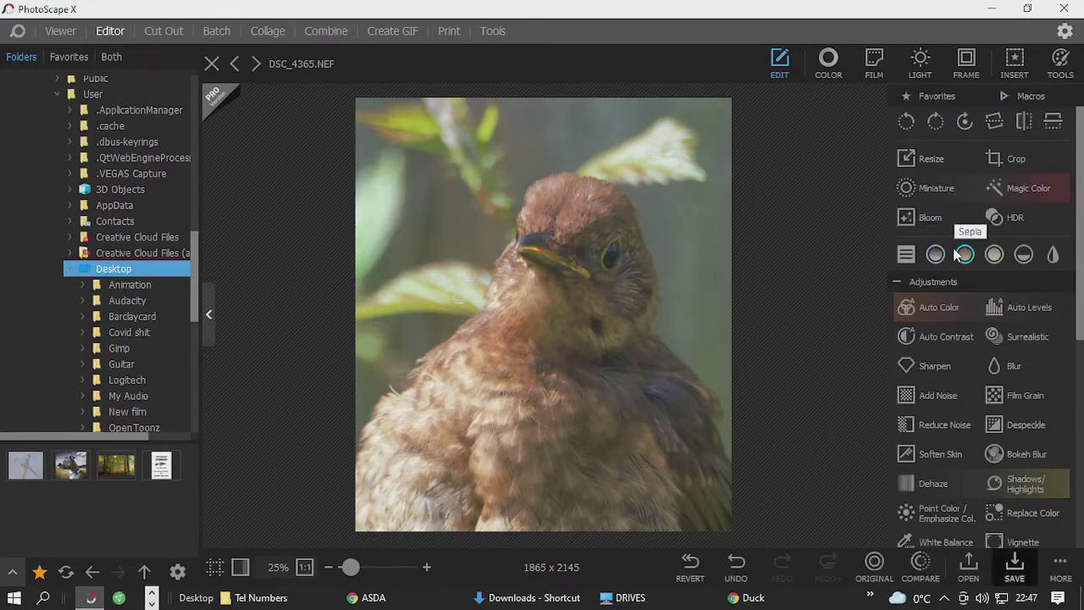
{"action": "left_click", "coordinate": [1022, 307]}
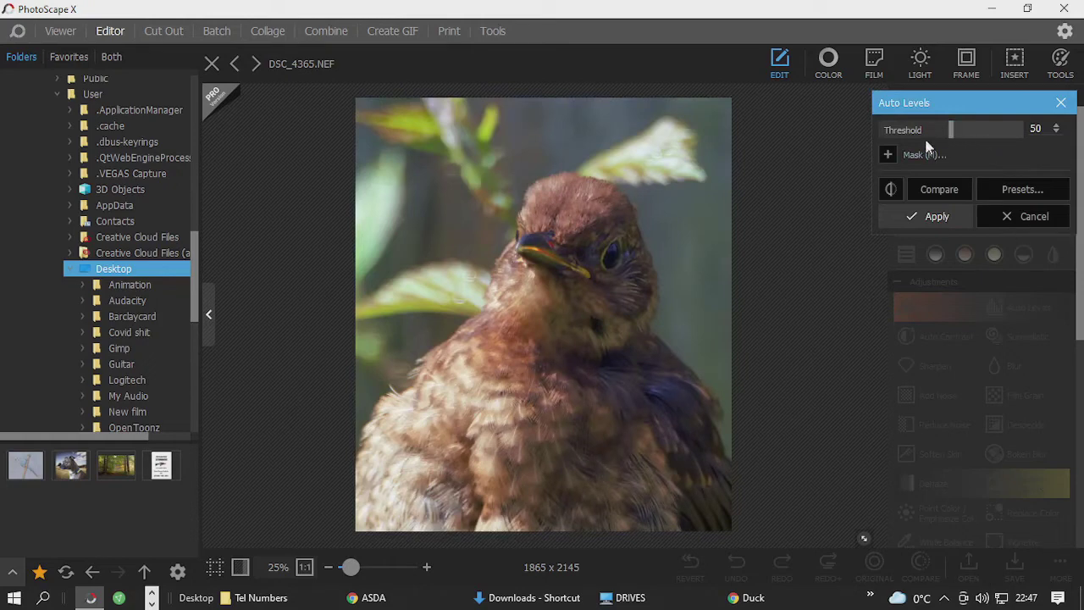
{"action": "left_click", "coordinate": [935, 217]}
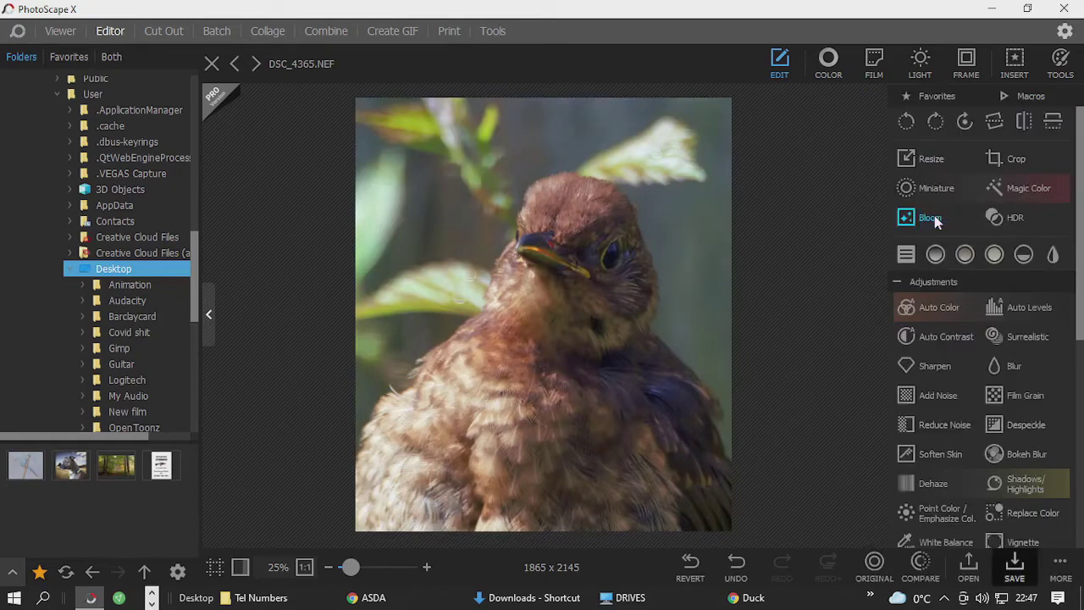
In the colour adjustments, set Lighten Shadows to 39 and Brighten to 37.
{"action": "left_click", "coordinate": [833, 75]}
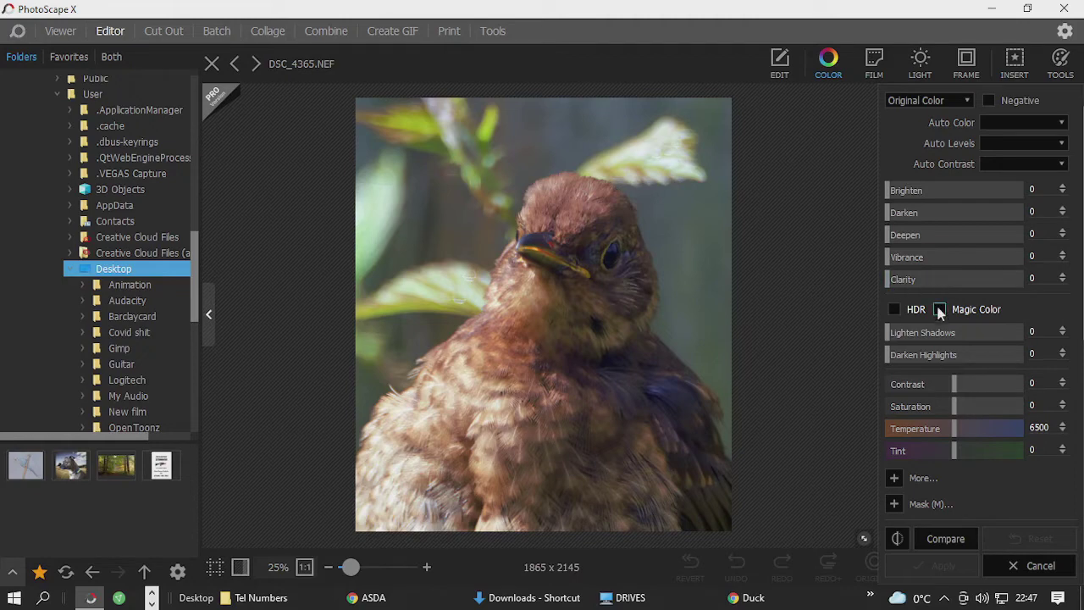
{"action": "left_click_drag", "start_coordinate": [889, 334], "coordinate": [940, 343]}
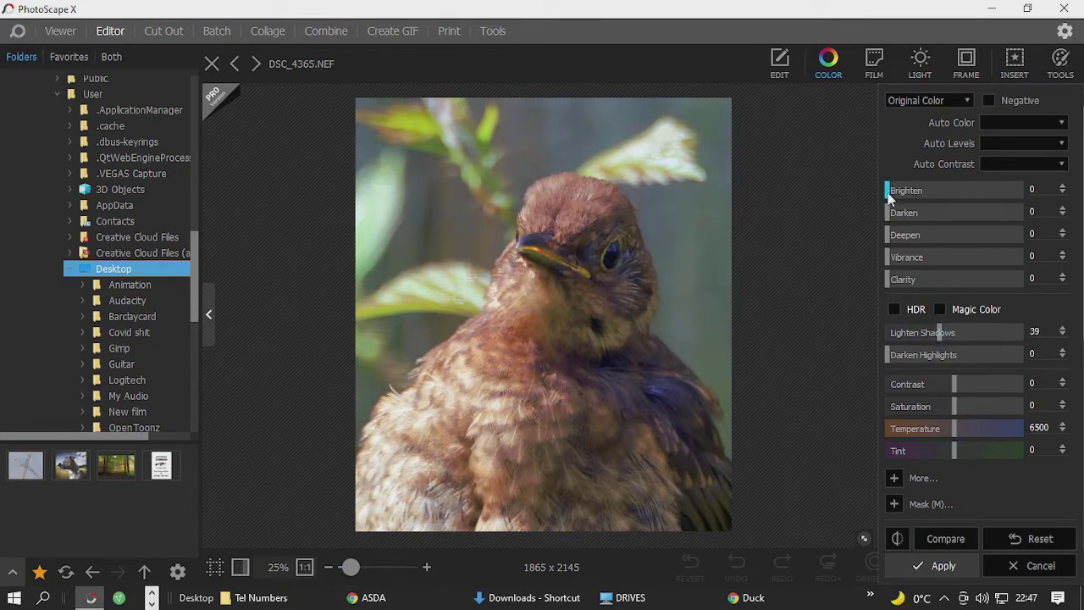
{"action": "left_click_drag", "start_coordinate": [888, 198], "coordinate": [938, 207]}
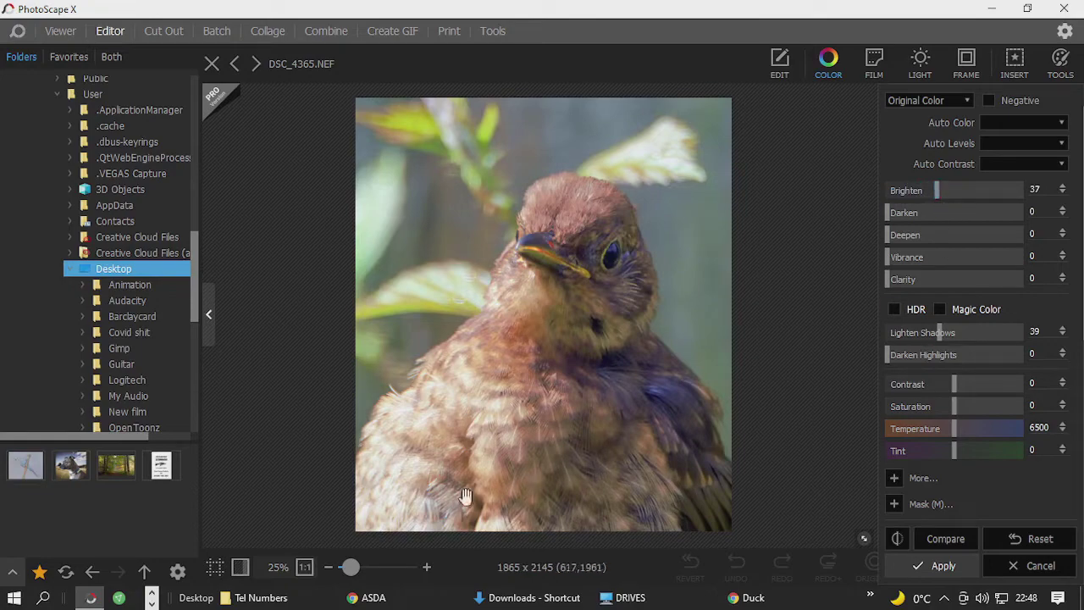
Set the photo's Clarity to 49, Vibrance to 41 and Contrast to -2.
{"action": "left_click_drag", "start_coordinate": [351, 567], "coordinate": [375, 572]}
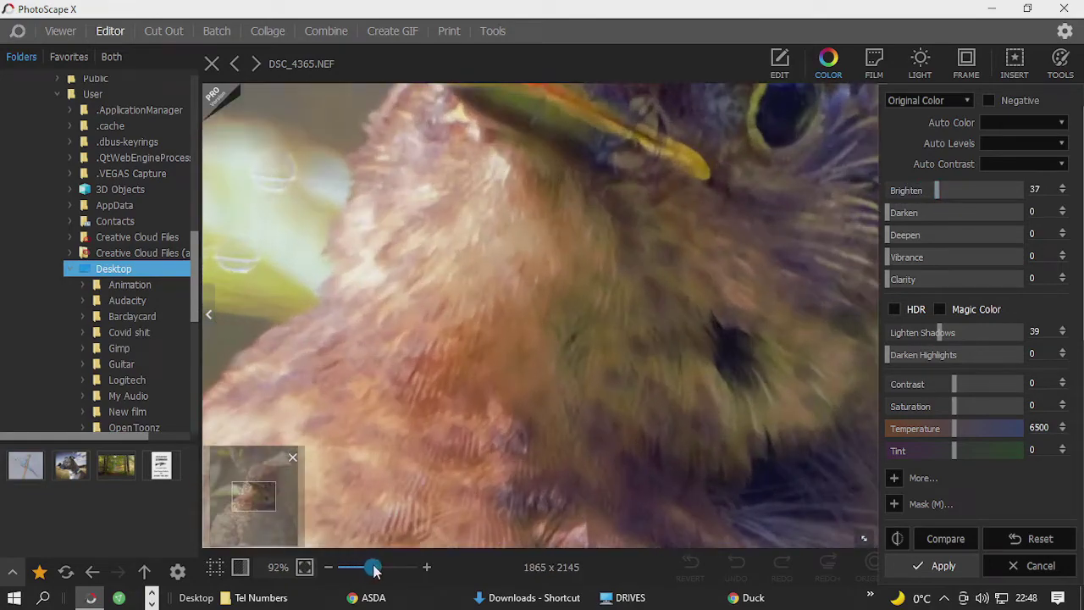
{"action": "left_click_drag", "start_coordinate": [592, 218], "coordinate": [503, 341]}
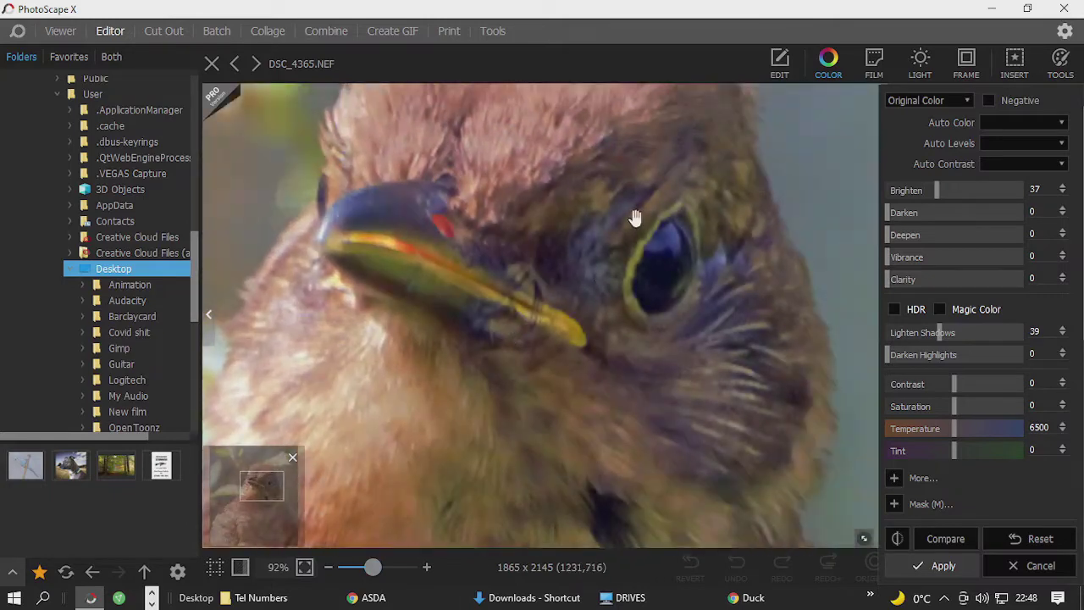
{"action": "left_click_drag", "start_coordinate": [635, 218], "coordinate": [644, 371]}
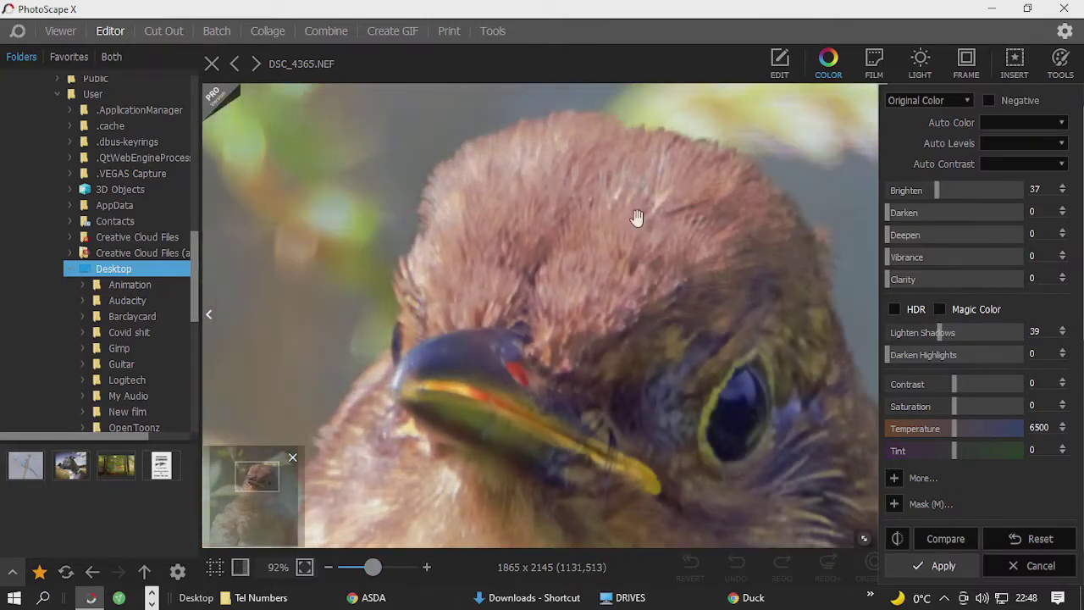
{"action": "left_click_drag", "start_coordinate": [637, 219], "coordinate": [702, 206]}
{"action": "left_click_drag", "start_coordinate": [671, 353], "coordinate": [661, 281]}
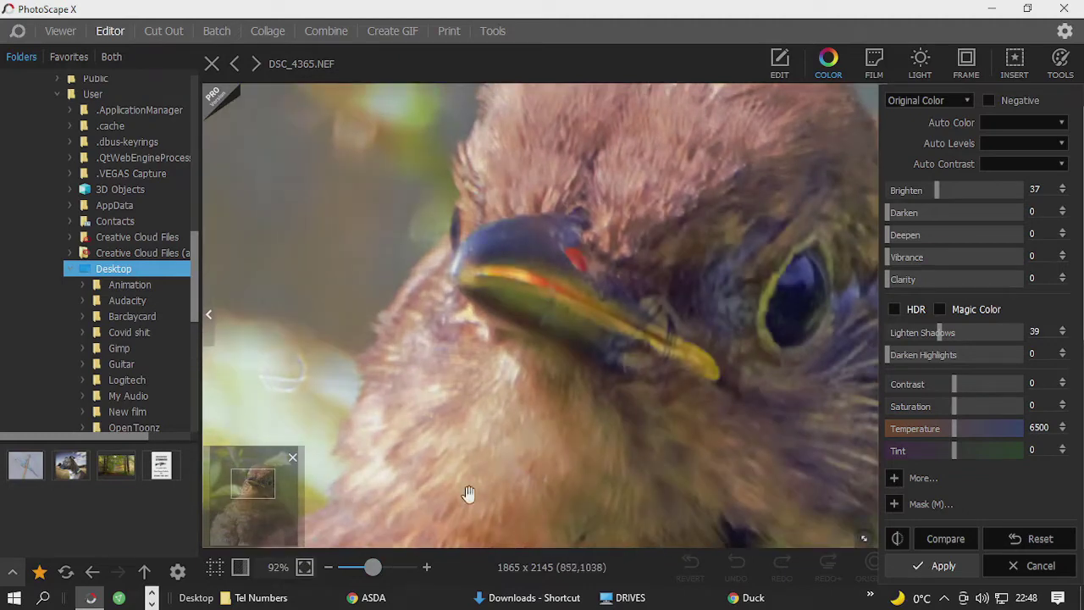
{"action": "left_click_drag", "start_coordinate": [377, 568], "coordinate": [357, 584]}
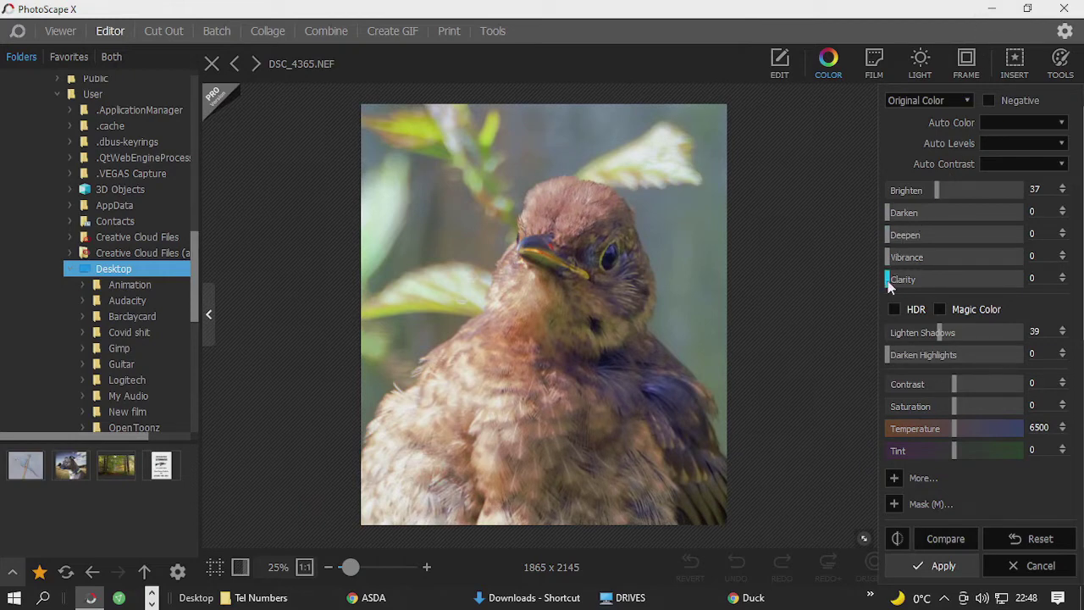
{"action": "left_click_drag", "start_coordinate": [888, 286], "coordinate": [954, 282]}
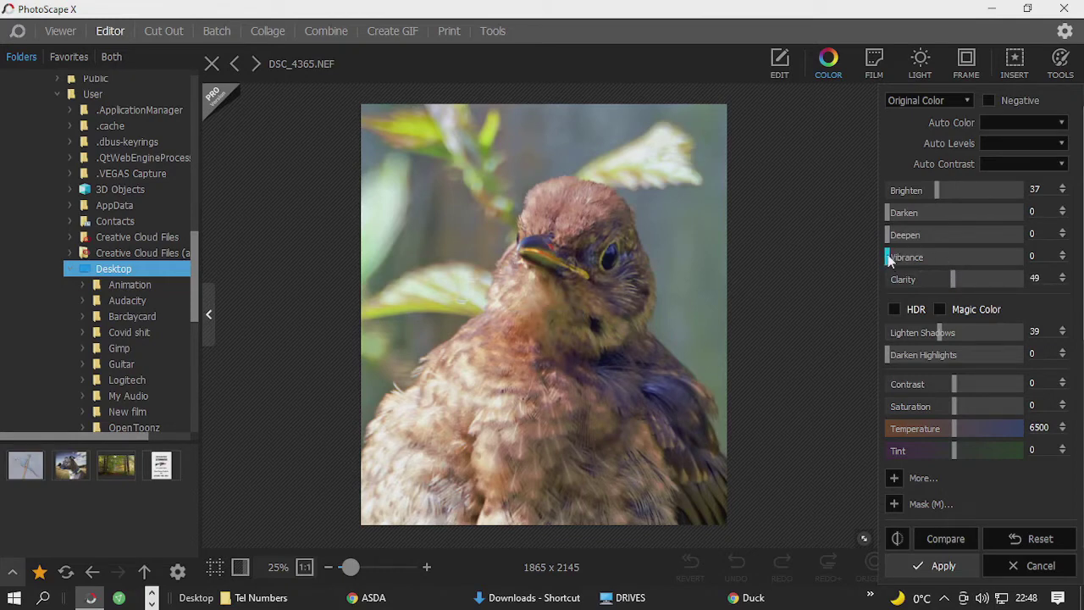
{"action": "left_click_drag", "start_coordinate": [888, 260], "coordinate": [943, 257]}
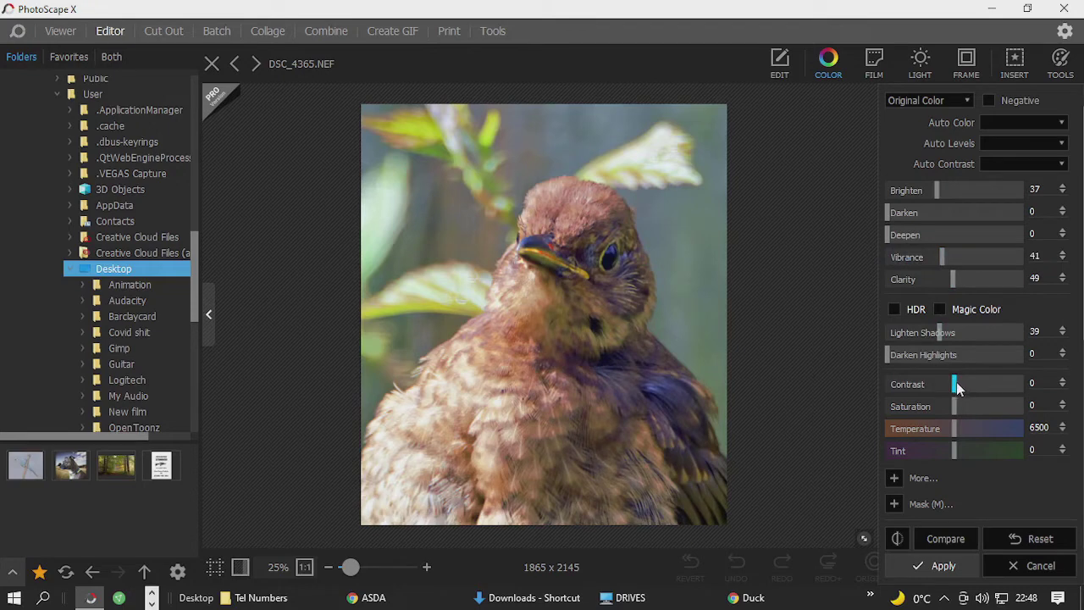
{"action": "mouse_move", "coordinate": [955, 380]}
{"action": "left_mouse_down"}
{"action": "mouse_move", "coordinate": [973, 382]}
{"action": "mouse_move", "coordinate": [952, 390]}
{"action": "left_mouse_up"}
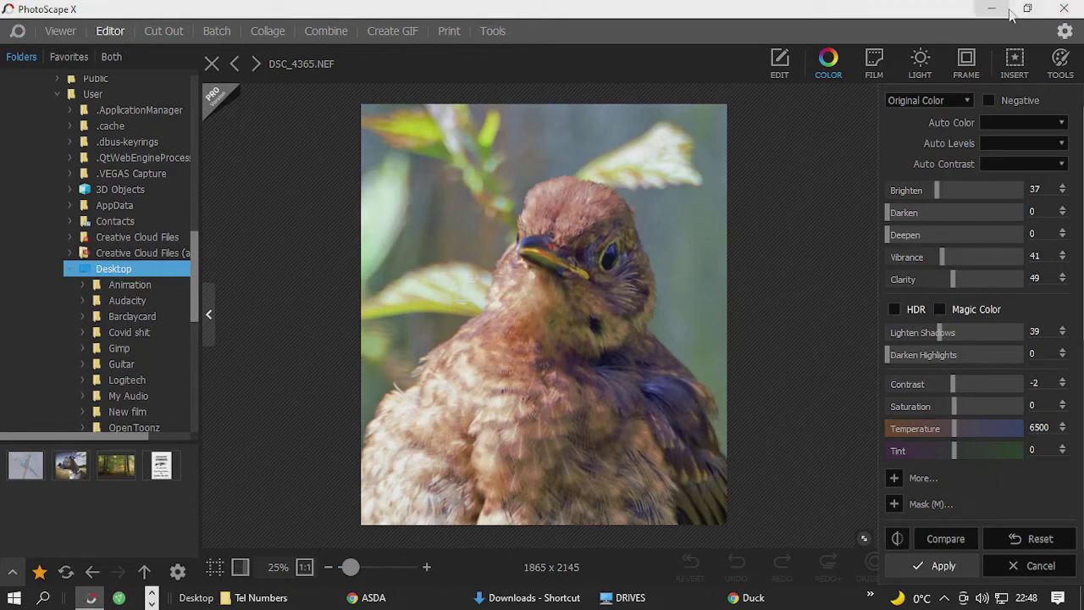
{"action": "left_click", "coordinate": [938, 566]}
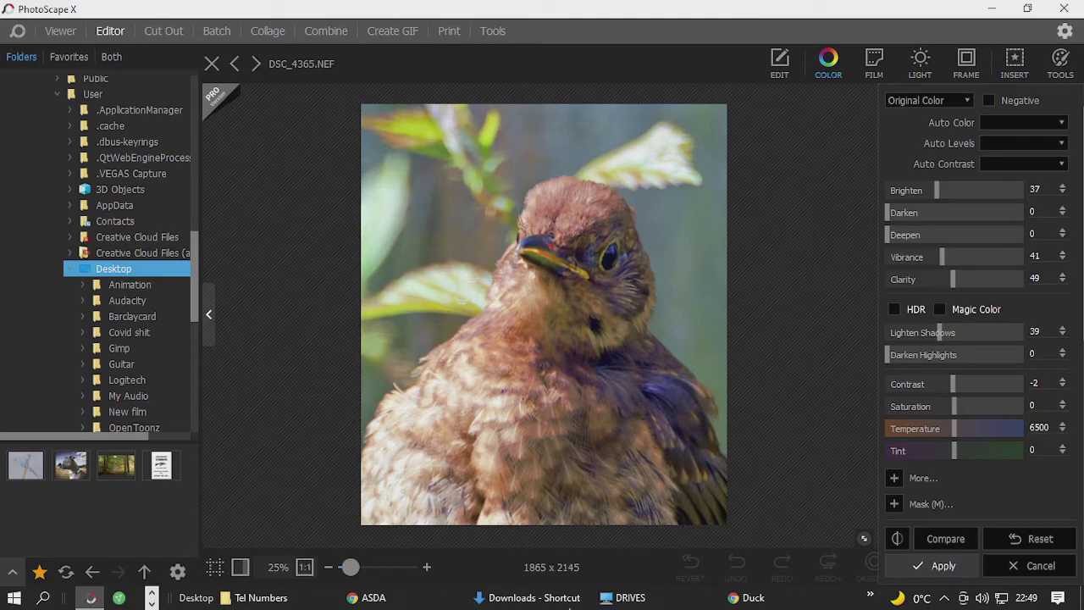
Examine the bird's head and beak in close-up to check the colour adjustments.
{"action": "left_click_drag", "start_coordinate": [351, 566], "coordinate": [362, 567]}
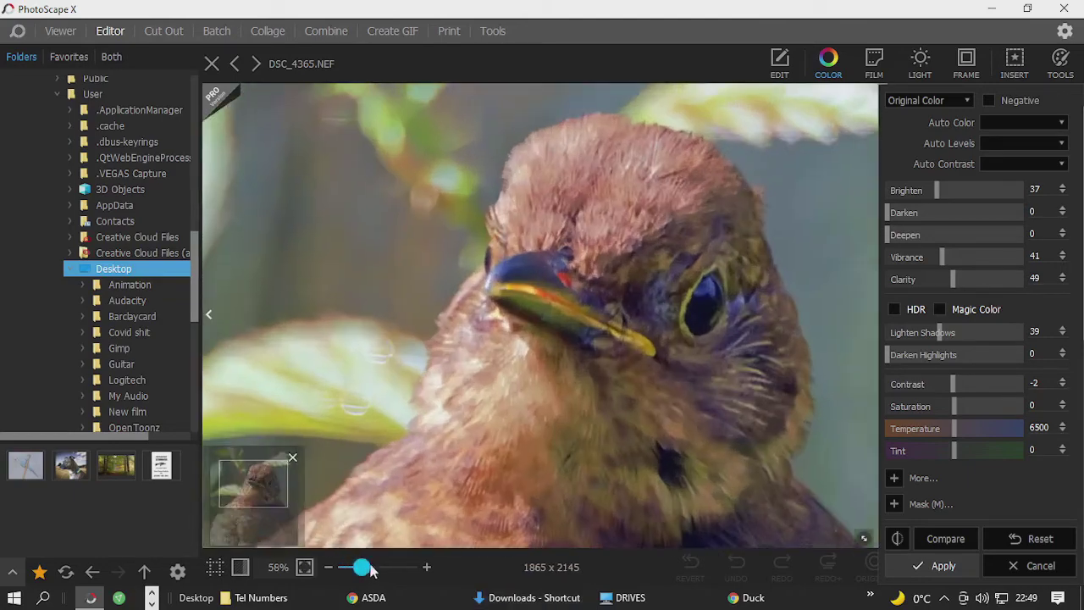
{"action": "left_click_drag", "start_coordinate": [691, 426], "coordinate": [609, 389]}
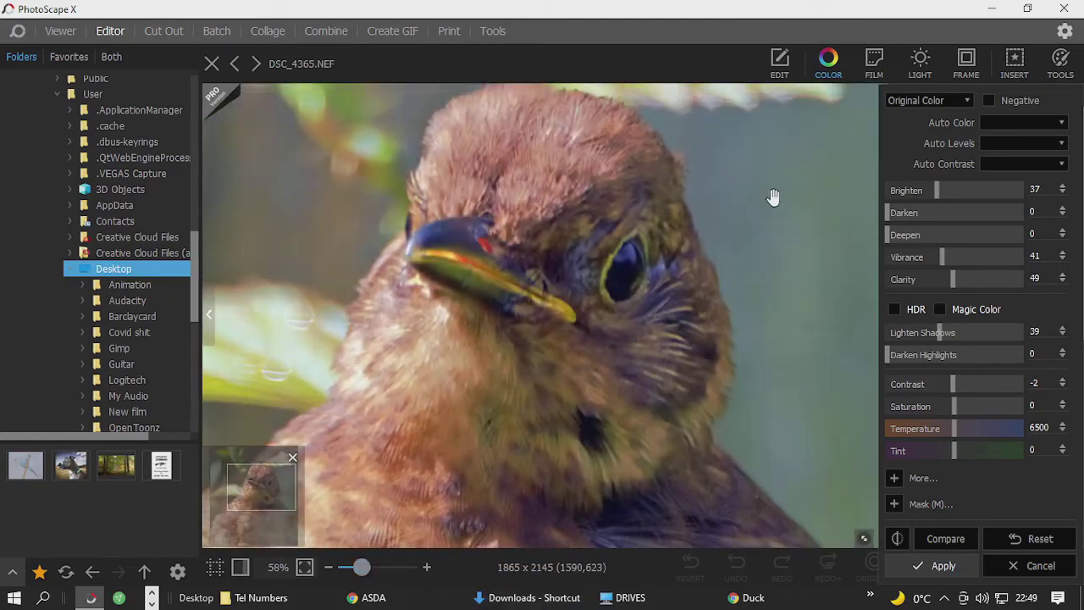
{"action": "left_click_drag", "start_coordinate": [550, 317], "coordinate": [629, 348]}
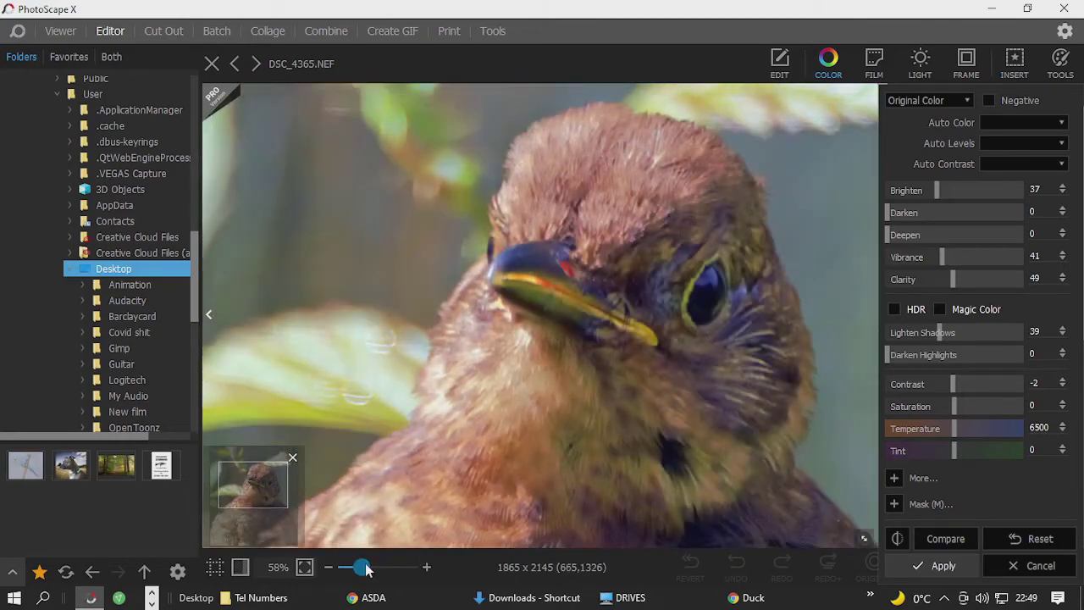
{"action": "left_click_drag", "start_coordinate": [361, 566], "coordinate": [356, 575]}
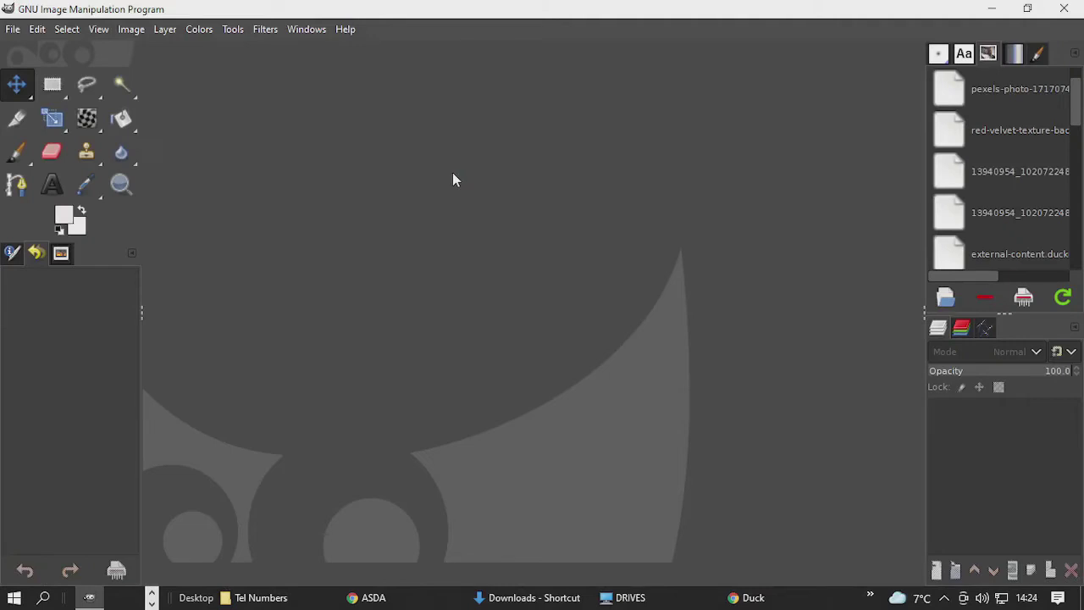
Switch to GIMP and open the DSC_4365-5 bird photo from the New film folder on the desktop.
{"action": "left_click_drag", "start_coordinate": [963, 10], "coordinate": [576, 49]}
{"action": "double_click", "coordinate": [726, 273]}
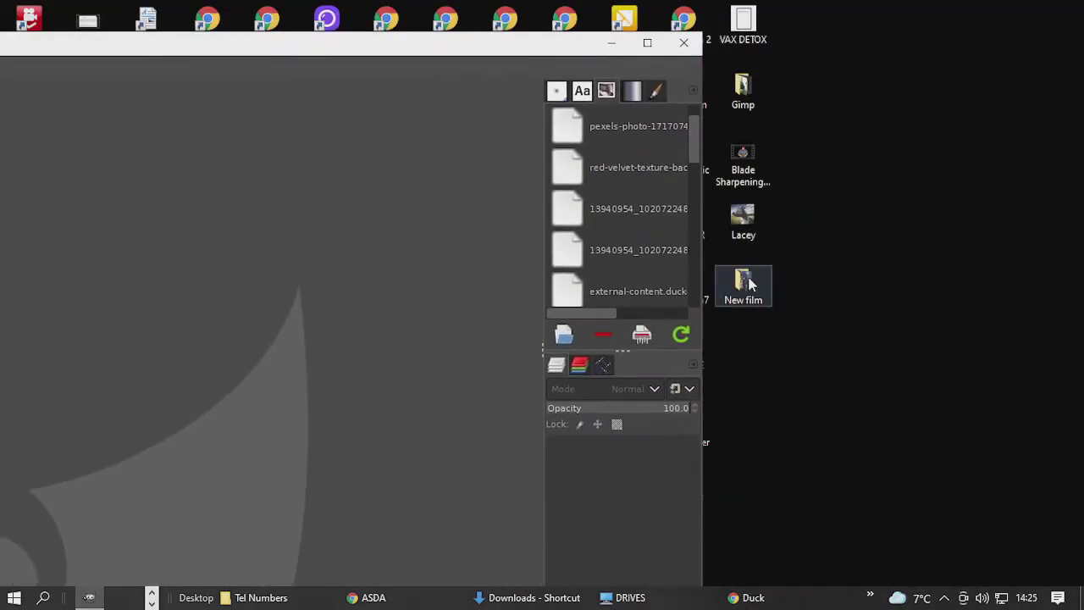
{"action": "left_click_drag", "start_coordinate": [831, 349], "coordinate": [257, 358]}
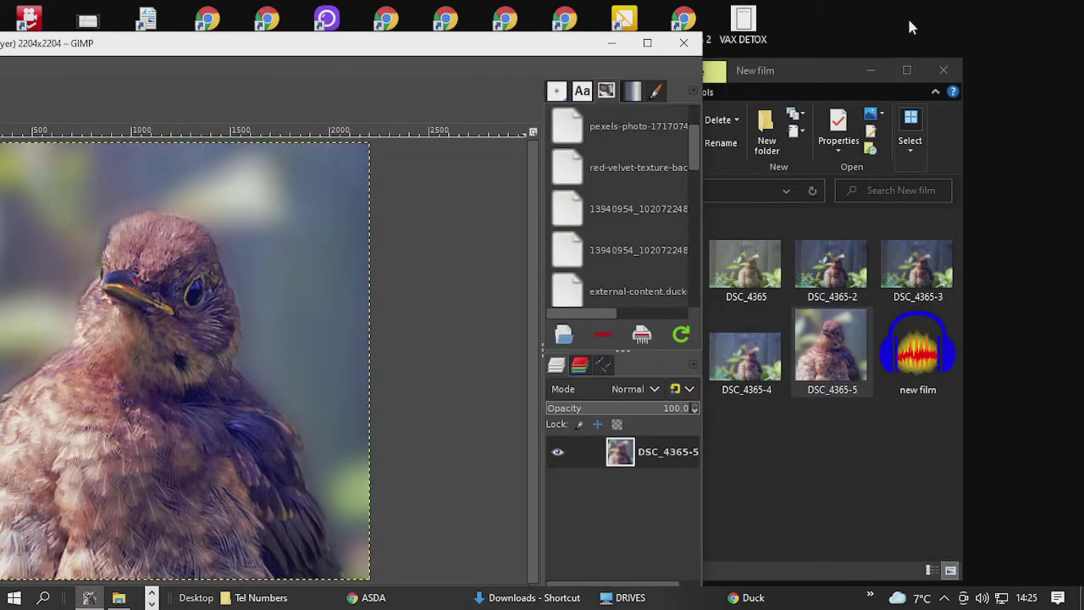
{"action": "left_click", "coordinate": [945, 70]}
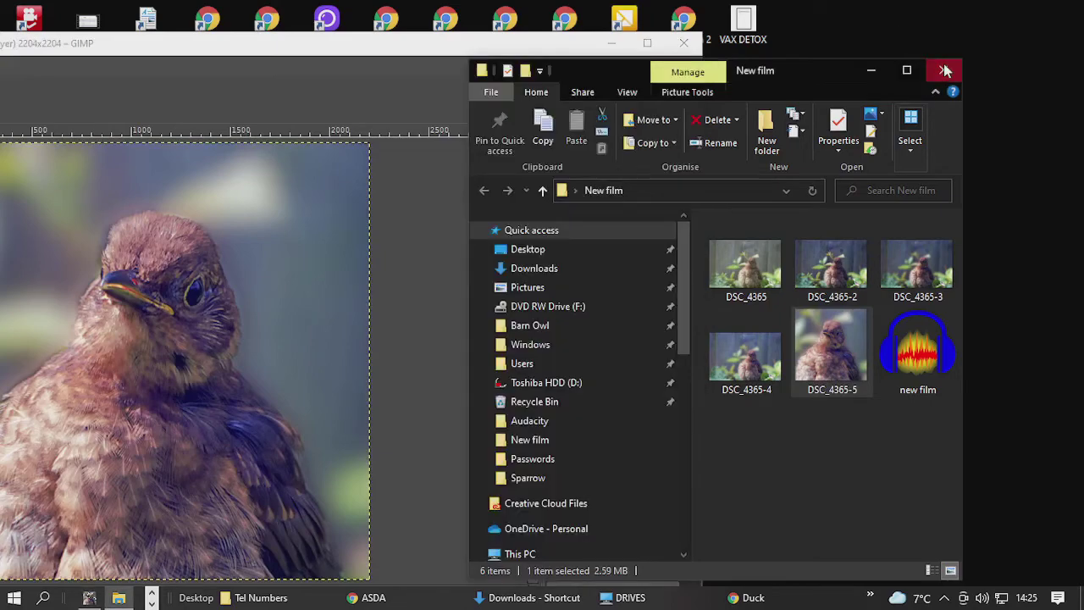
{"action": "left_click", "coordinate": [944, 71]}
{"action": "left_click_drag", "start_coordinate": [418, 48], "coordinate": [710, 32]}
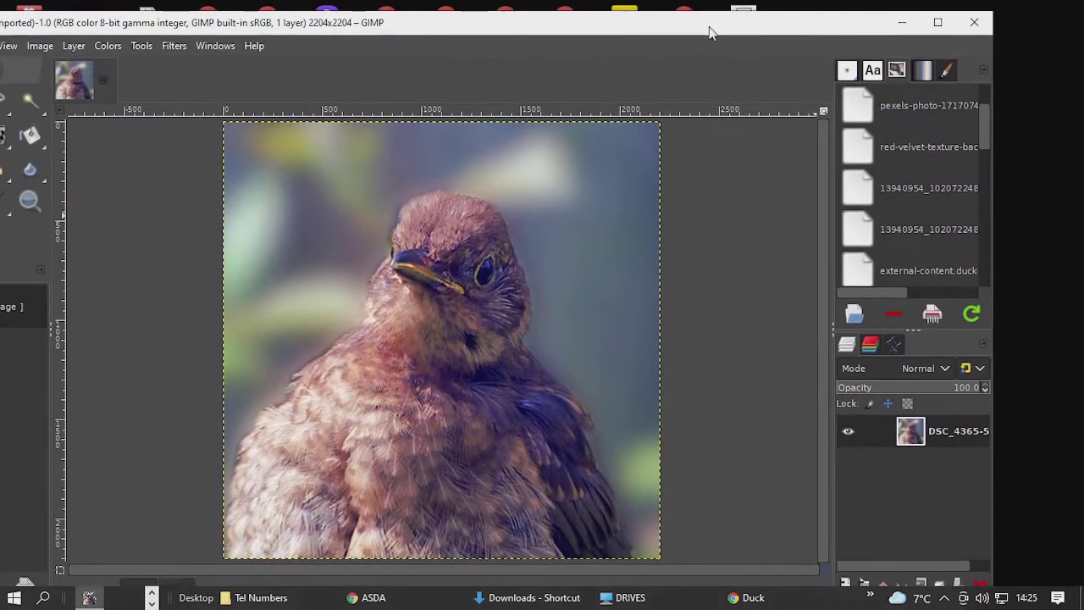
{"action": "left_click", "coordinate": [937, 29]}
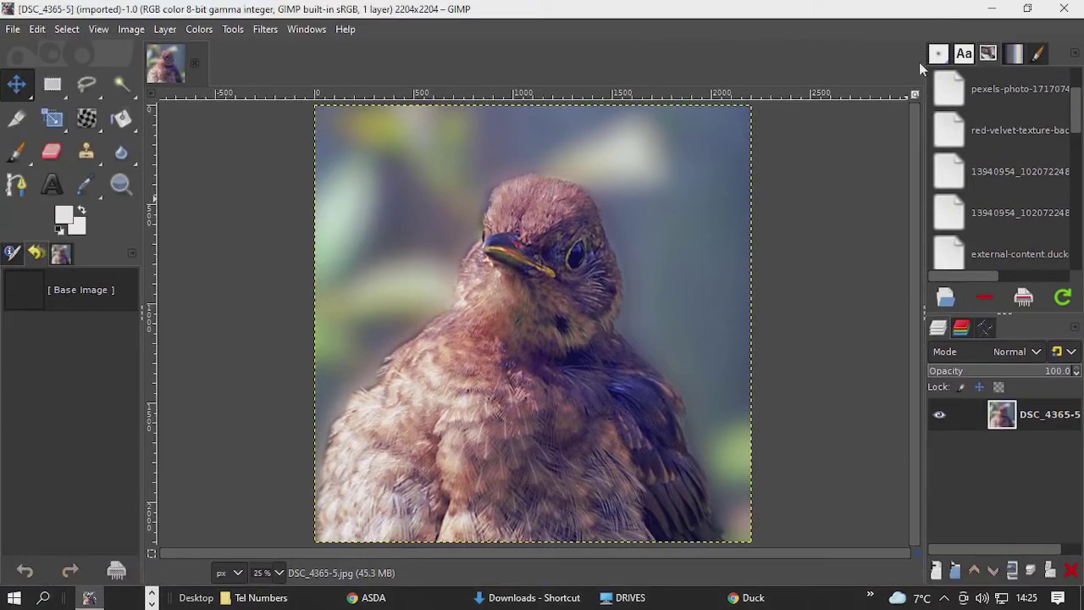
Duplicate the bird layer, hide the original and add an alpha channel to the copy.
{"action": "key", "text": "ctrl+shift+d"}
{"action": "right_click", "coordinate": [1008, 419]}
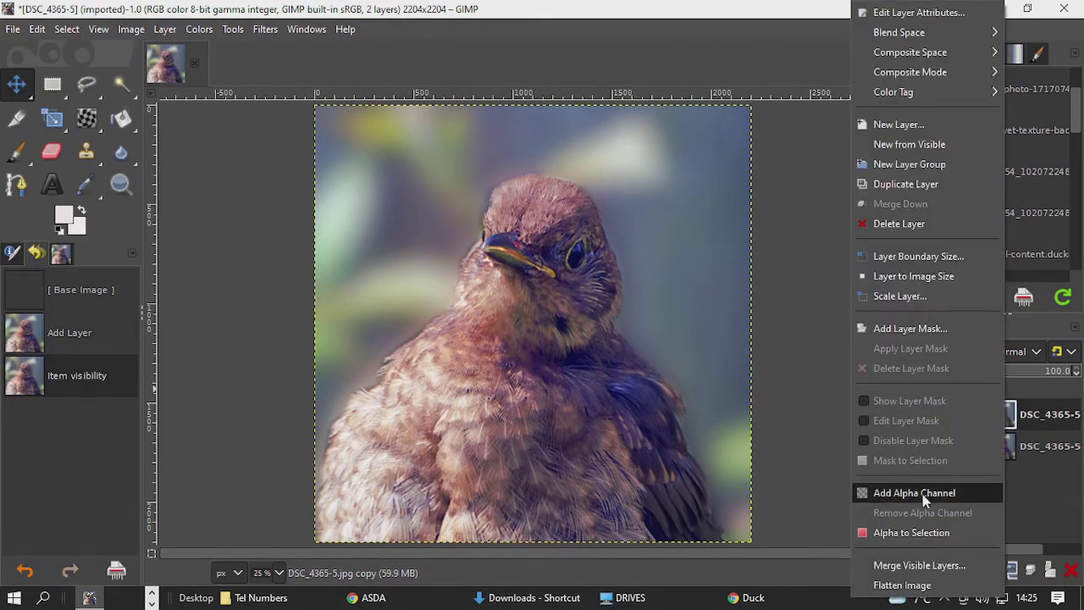
{"action": "left_click", "coordinate": [923, 500]}
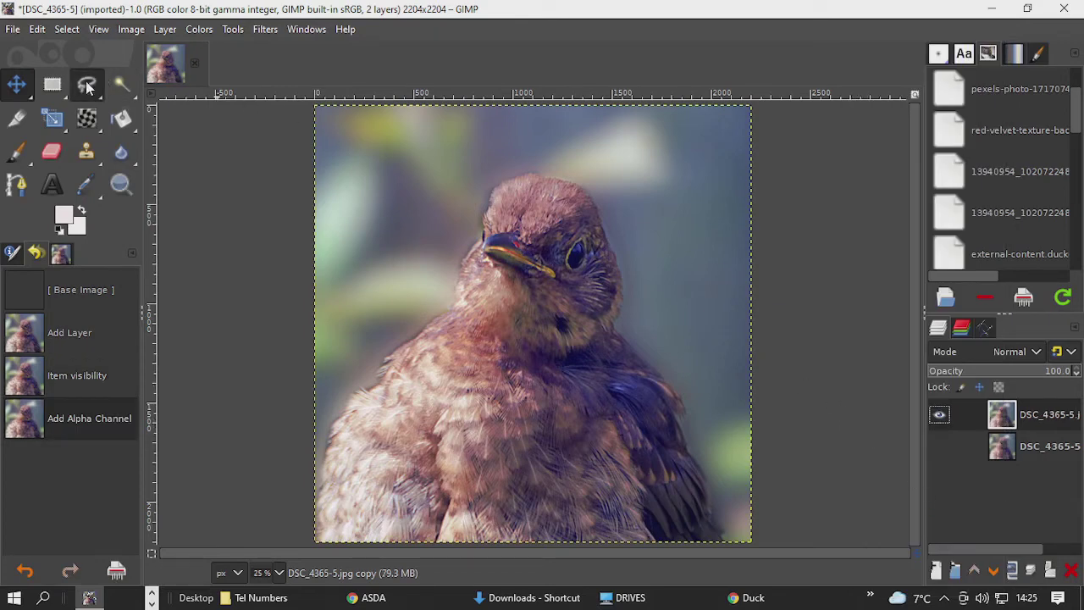
Outline the background around the bird with Free Select, using feathered edges of radius 7.2, and delete the selected area.
{"action": "left_click_drag", "start_coordinate": [87, 82], "coordinate": [172, 89]}
{"action": "left_click", "coordinate": [289, 525]}
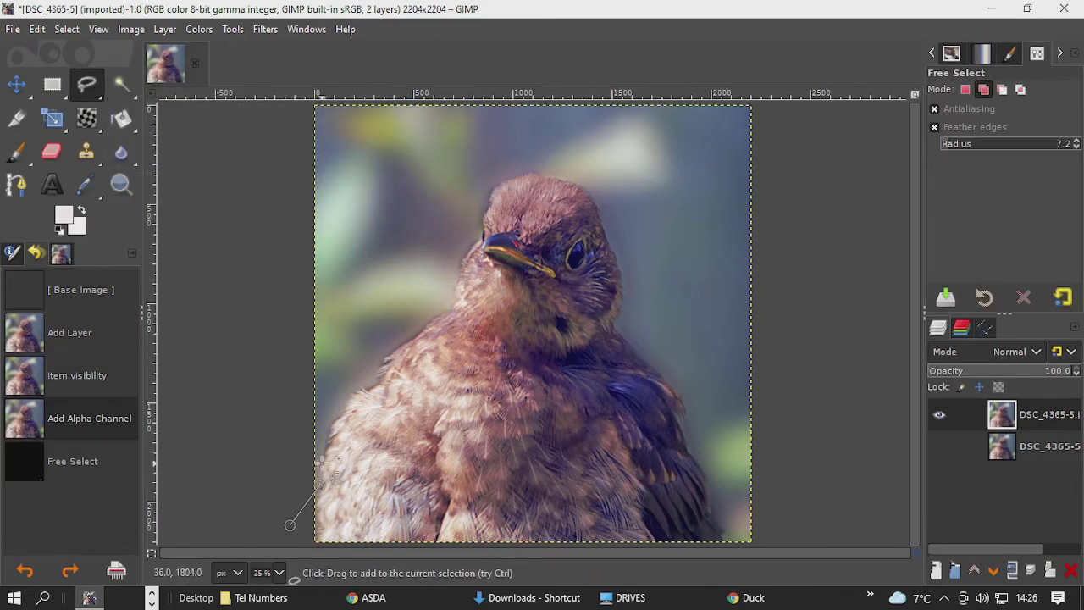
{"action": "mouse_move", "coordinate": [329, 455]}
{"action": "left_mouse_down"}
{"action": "mouse_move", "coordinate": [350, 398]}
{"action": "mouse_move", "coordinate": [385, 377]}
{"action": "left_mouse_up"}
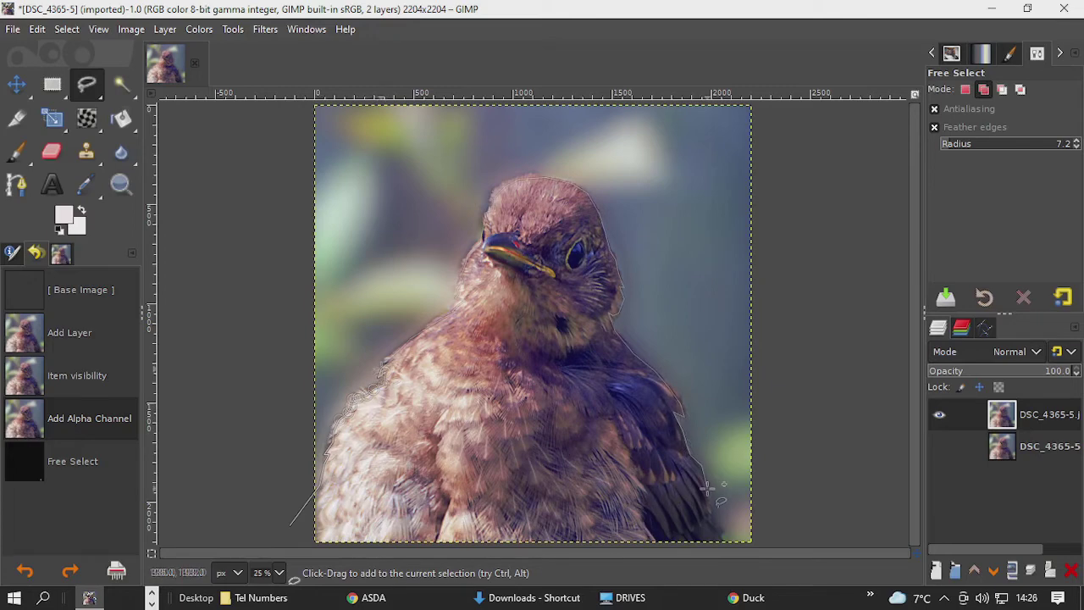
{"action": "left_click_drag", "start_coordinate": [703, 483], "coordinate": [720, 542]}
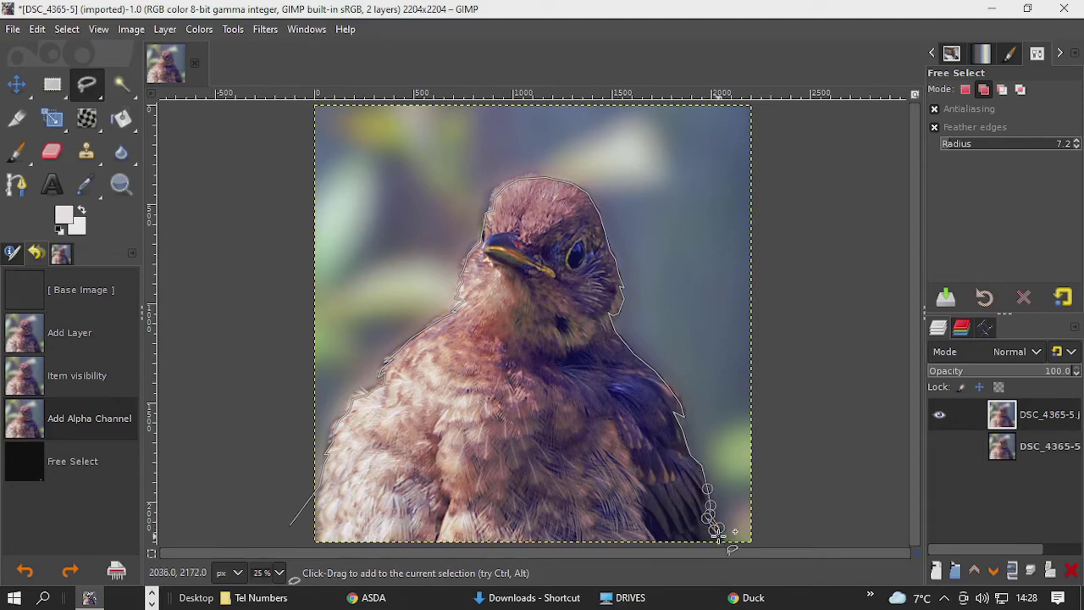
{"action": "left_click", "coordinate": [778, 544]}
{"action": "left_click", "coordinate": [765, 100]}
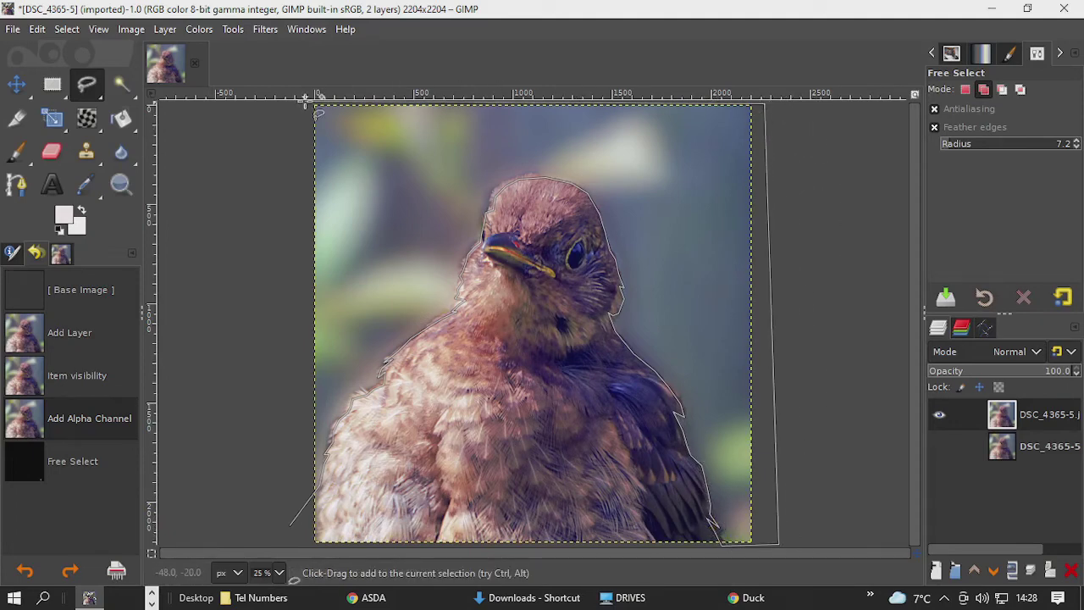
{"action": "left_click", "coordinate": [307, 101]}
{"action": "left_click", "coordinate": [291, 525]}
{"action": "key", "text": "Return"}
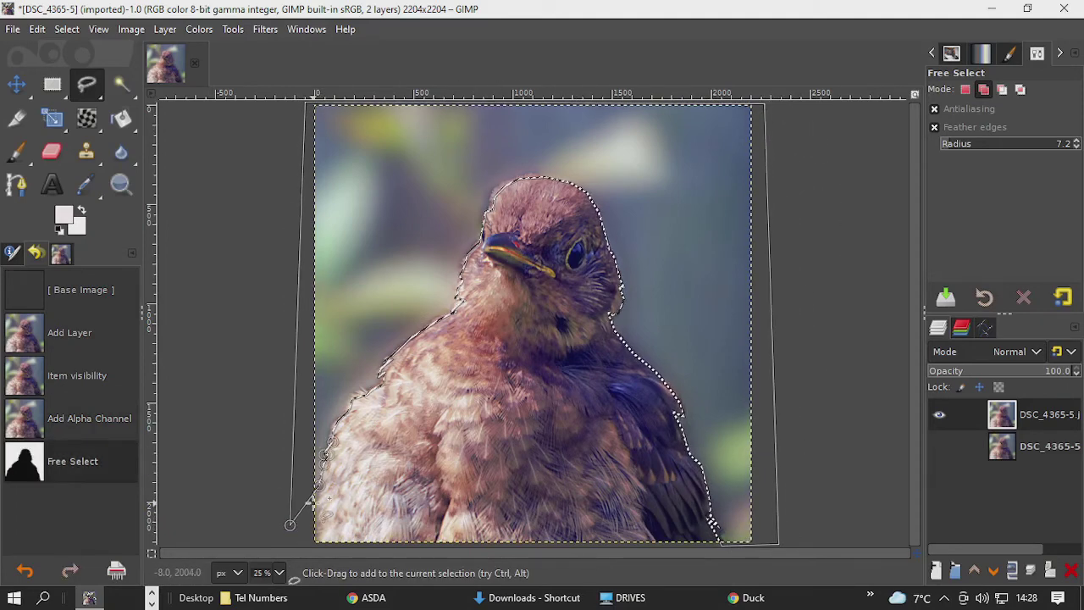
{"action": "key", "text": "Delete"}
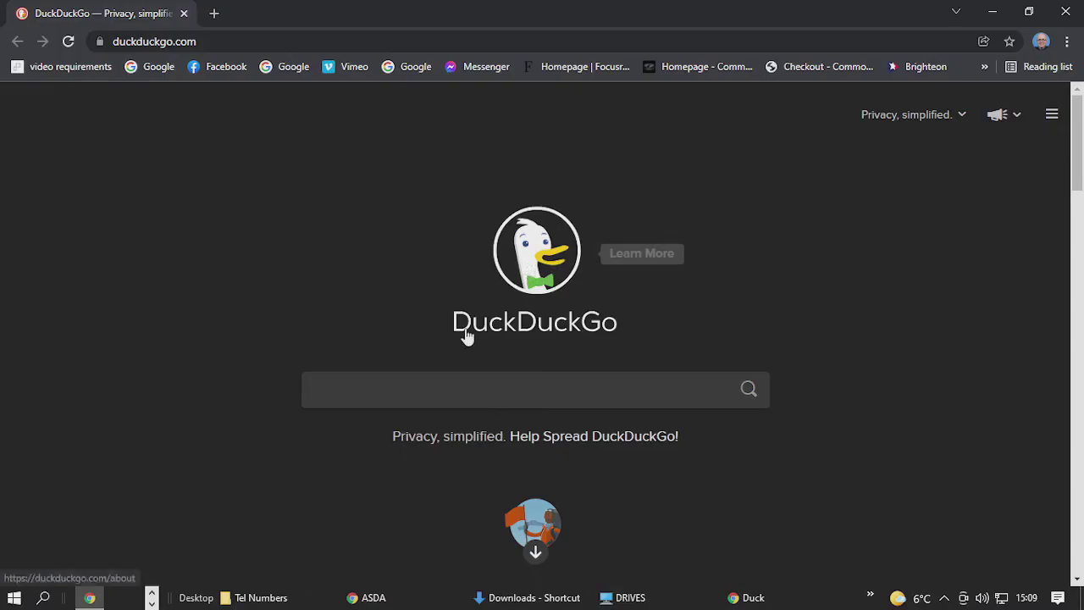
In the browser, search DuckDuckGo for "Sunny Forest scene image" and save the 2048 × 1152 forest path picture to the desktop.
{"action": "type", "text": "S"}
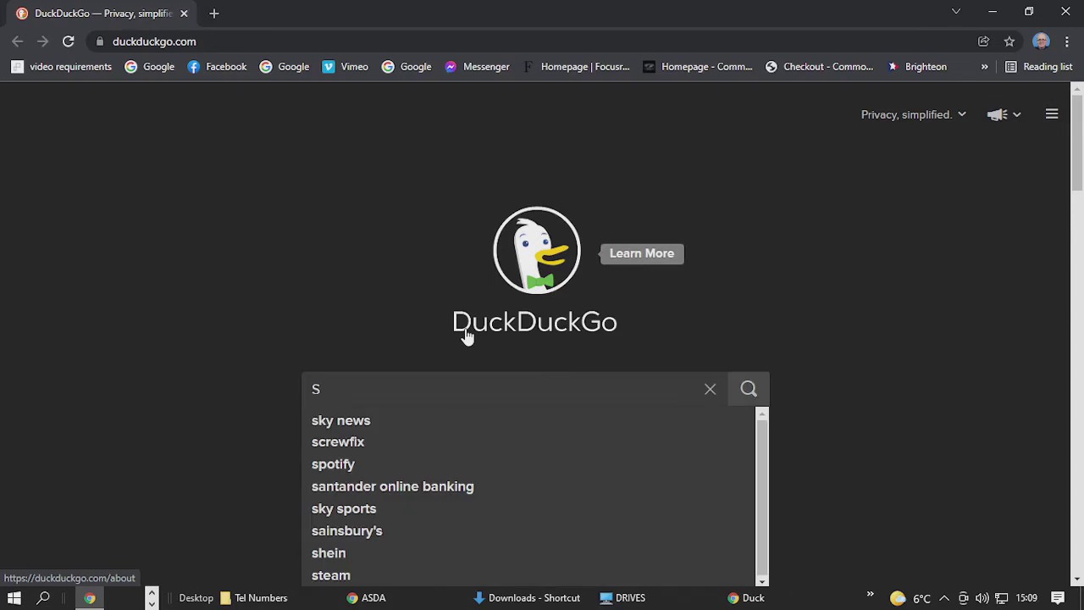
{"action": "type", "text": "unny Forest scene image"}
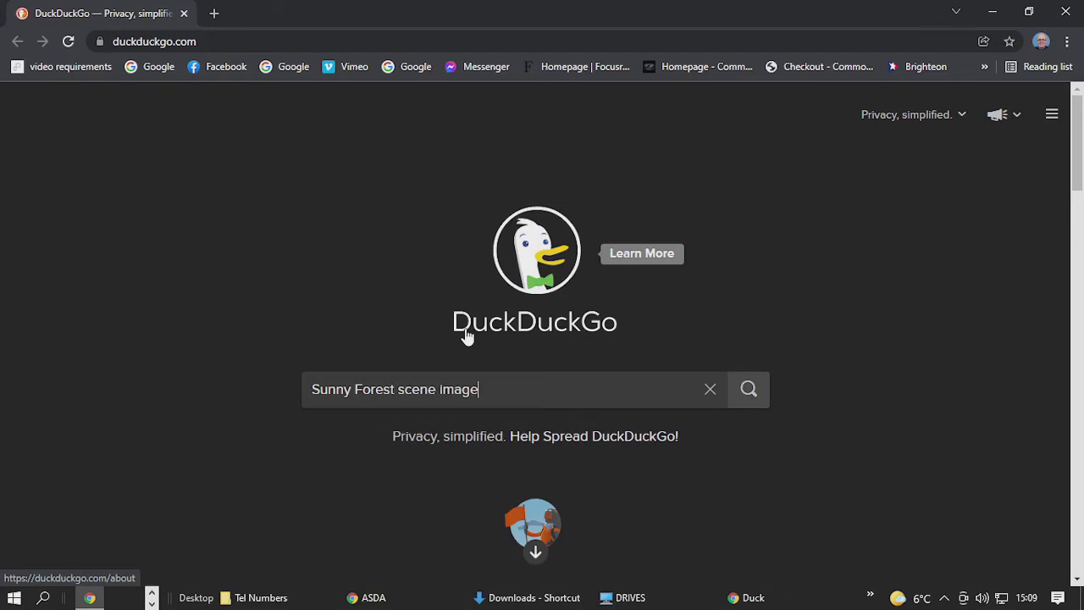
{"action": "left_click", "coordinate": [749, 388]}
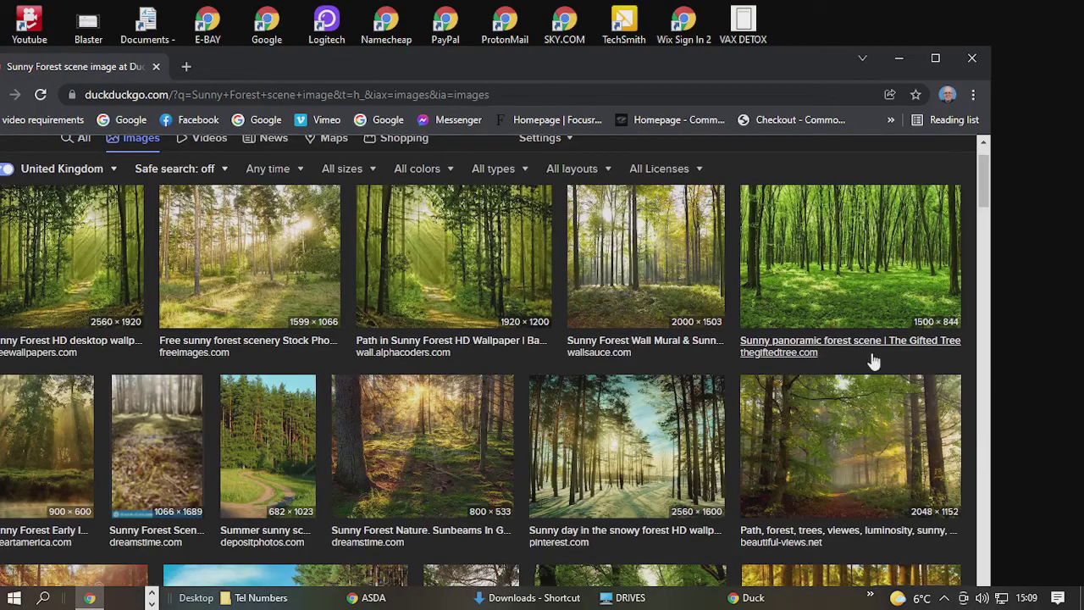
{"action": "left_click", "coordinate": [885, 445]}
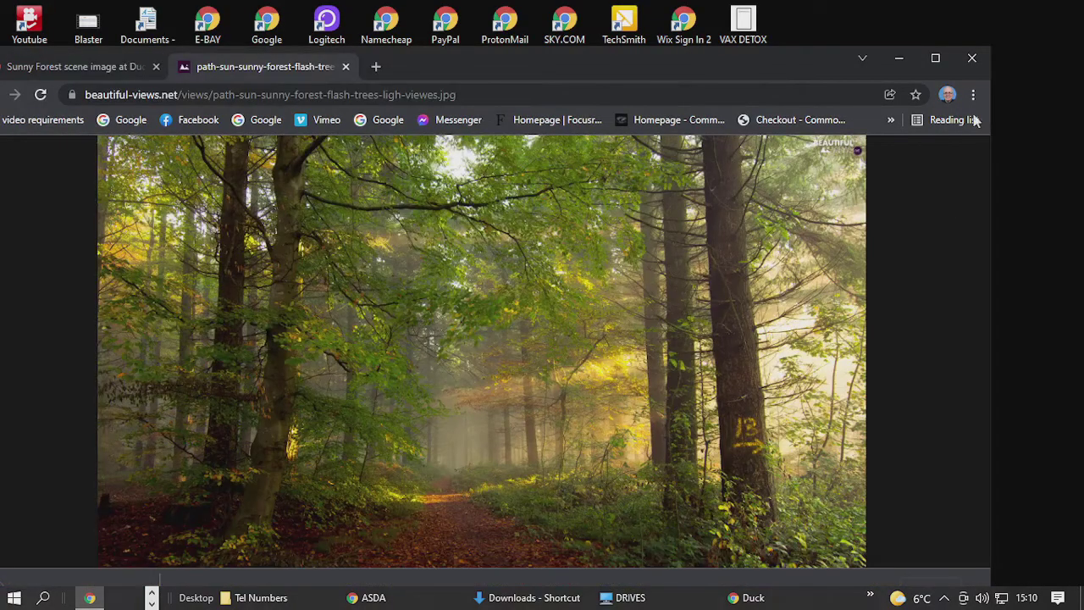
{"action": "left_click", "coordinate": [973, 59]}
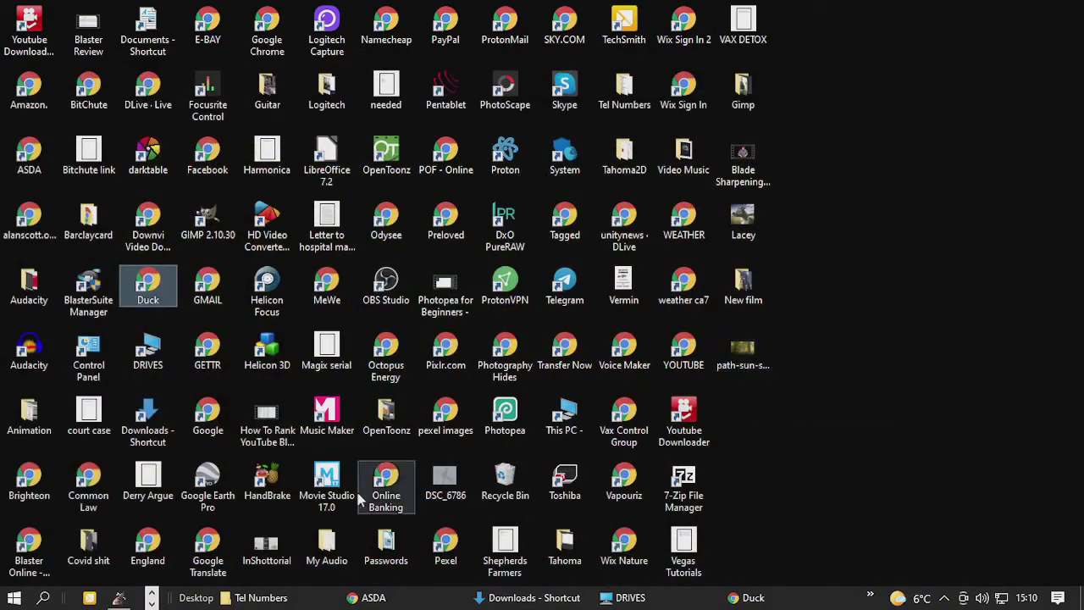
Return to GIMP and add the forest picture from the desktop as a layer below the bird layers.
{"action": "left_click", "coordinate": [119, 598]}
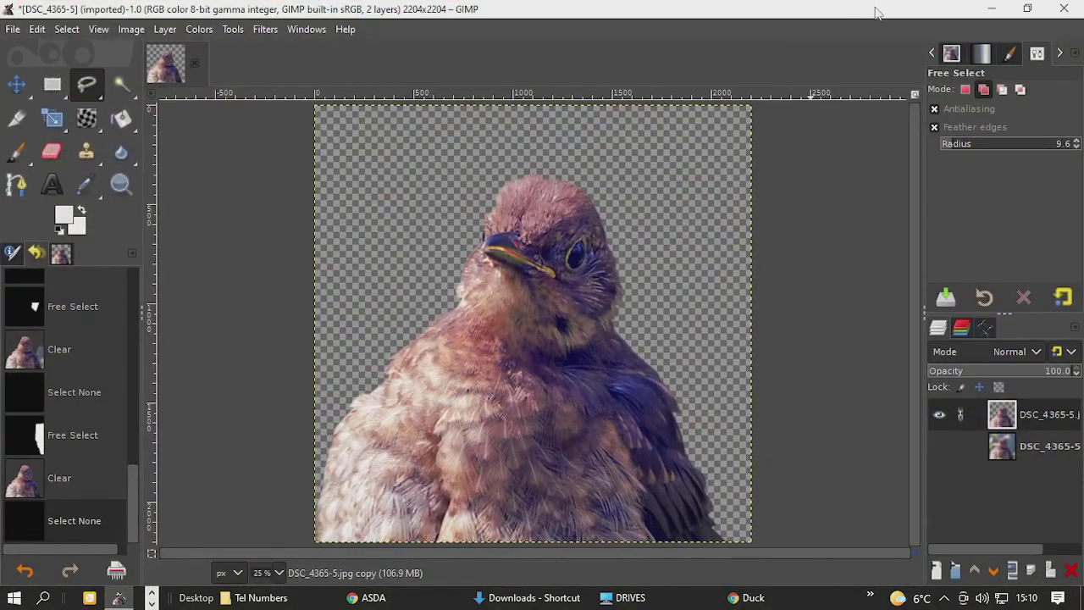
{"action": "left_click_drag", "start_coordinate": [877, 12], "coordinate": [480, 6]}
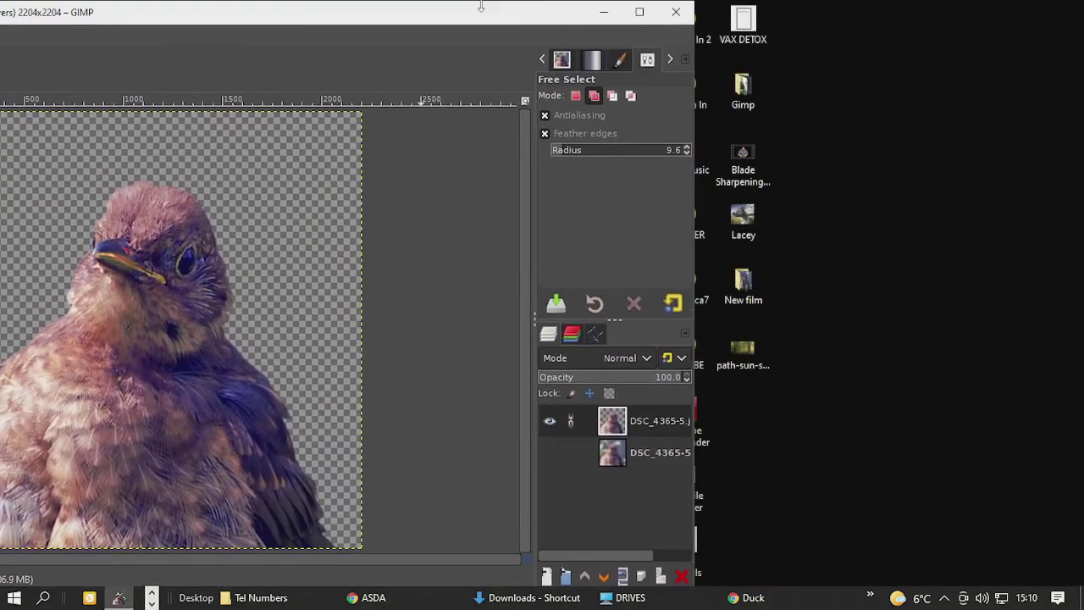
{"action": "left_click_drag", "start_coordinate": [744, 347], "coordinate": [603, 494]}
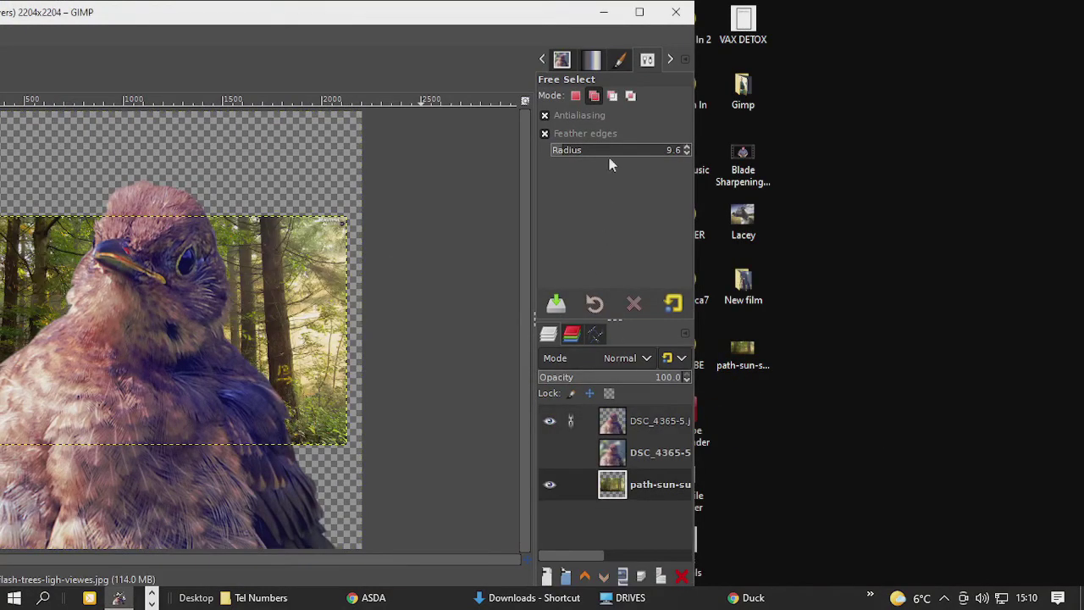
{"action": "double_click", "coordinate": [476, 19]}
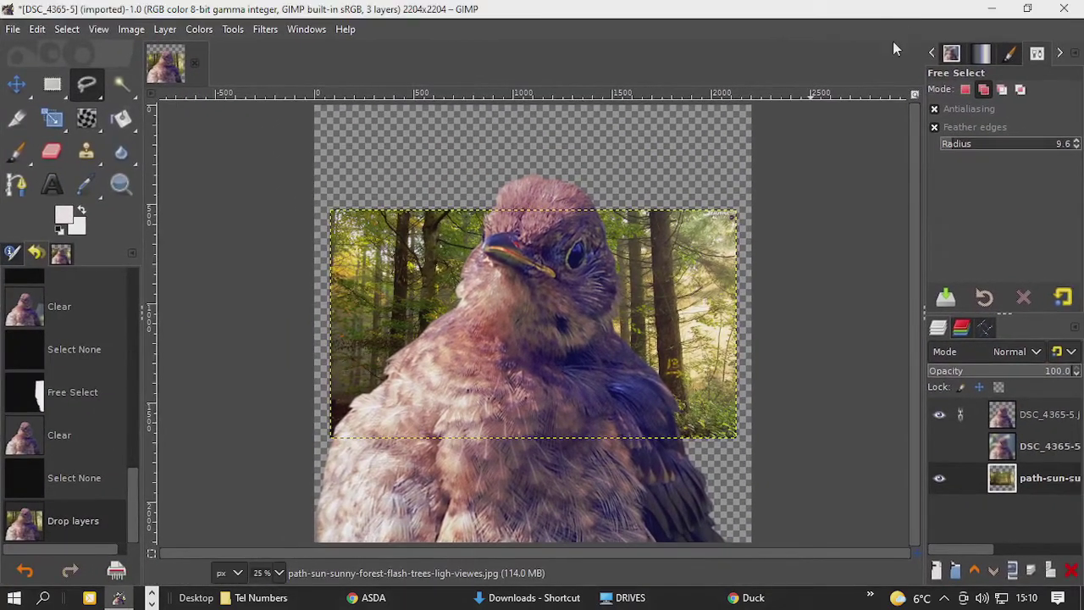
Scale the forest layer proportionally to about 3970 px wide so it fills the canvas behind the bird.
{"action": "key", "text": "shift+s"}
{"action": "left_click", "coordinate": [414, 217]}
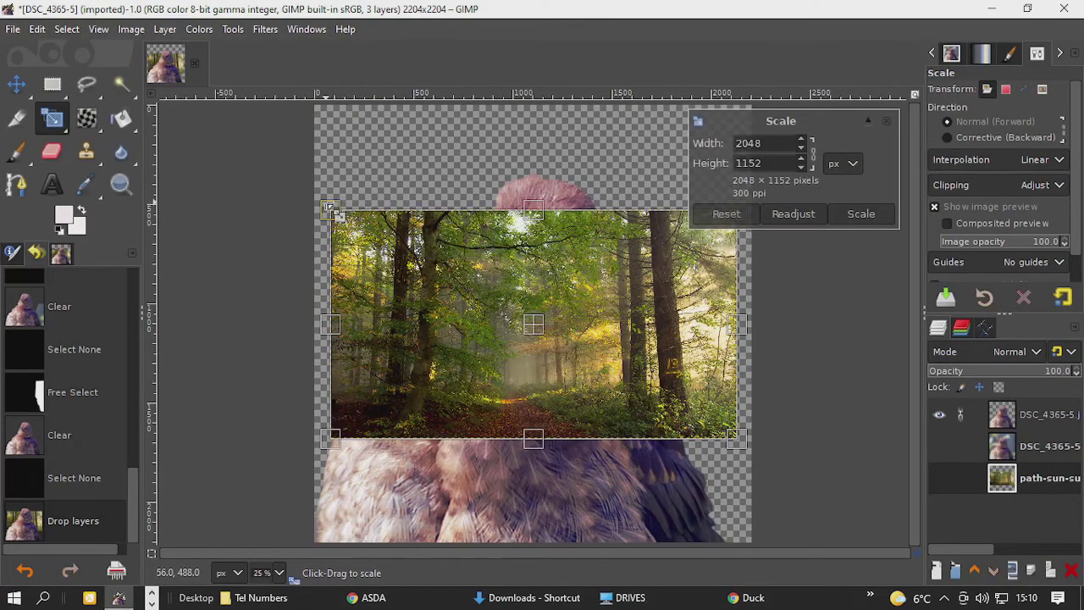
{"action": "left_click_drag", "start_coordinate": [331, 208], "coordinate": [163, 67]}
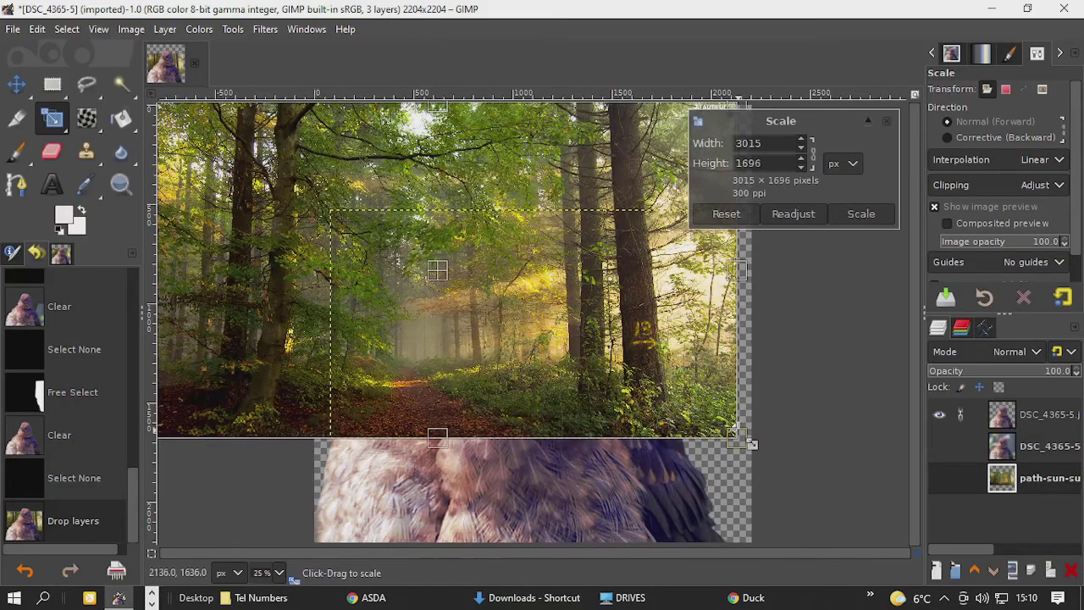
{"action": "left_click_drag", "start_coordinate": [748, 451], "coordinate": [919, 603]}
{"action": "left_click", "coordinate": [875, 212]}
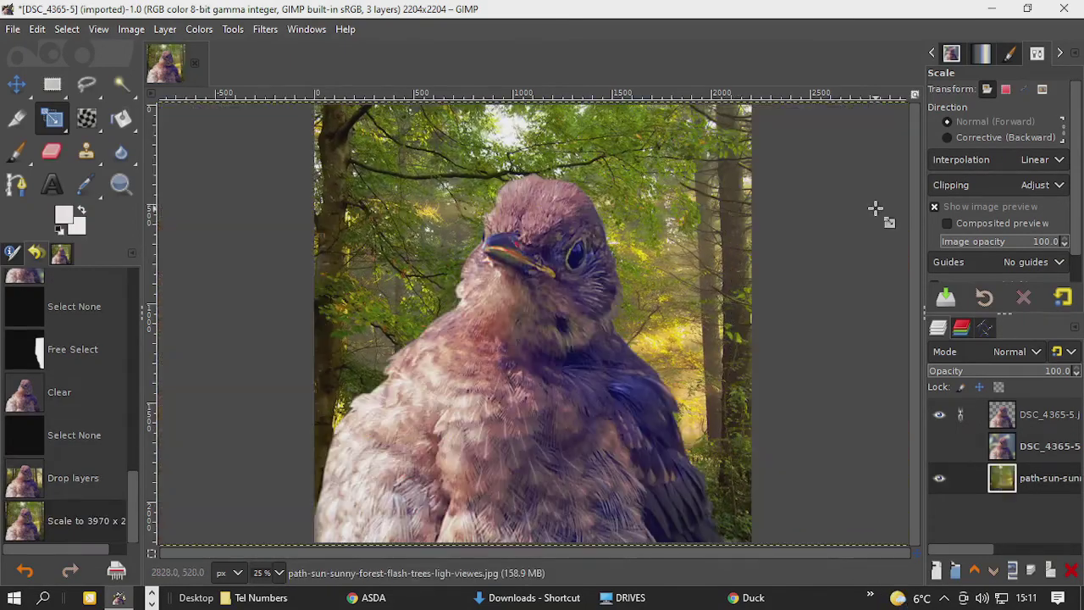
Apply a Gaussian Blur of 17.50 in both X and Y to the forest layer.
{"action": "key", "text": "ctrl+shift+f"}
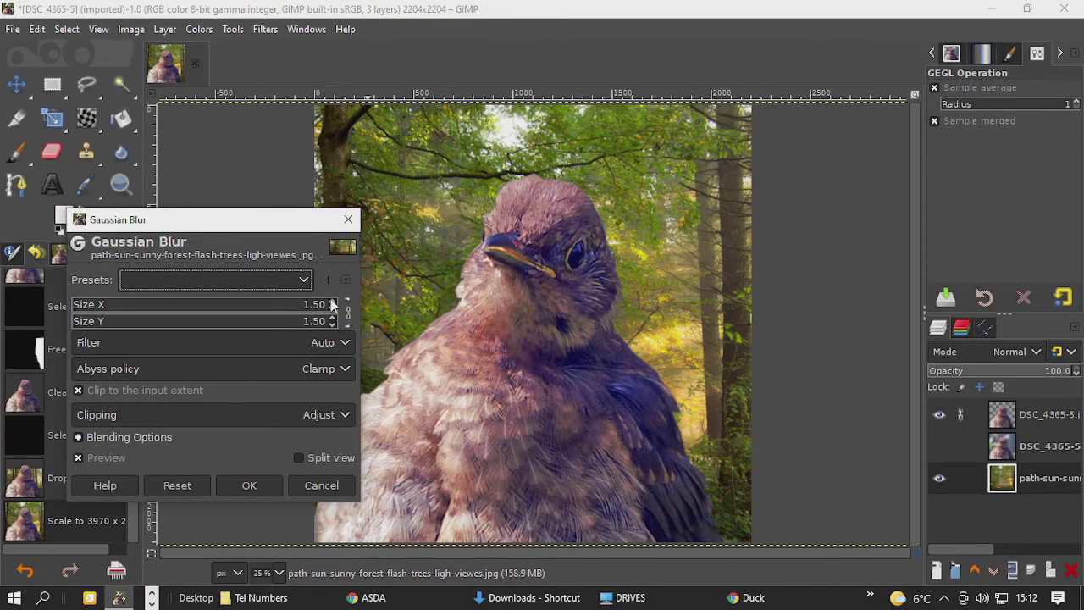
{"action": "left_click", "coordinate": [331, 303]}
{"action": "left_click", "coordinate": [331, 303]}
{"action": "left_click", "coordinate": [331, 302]}
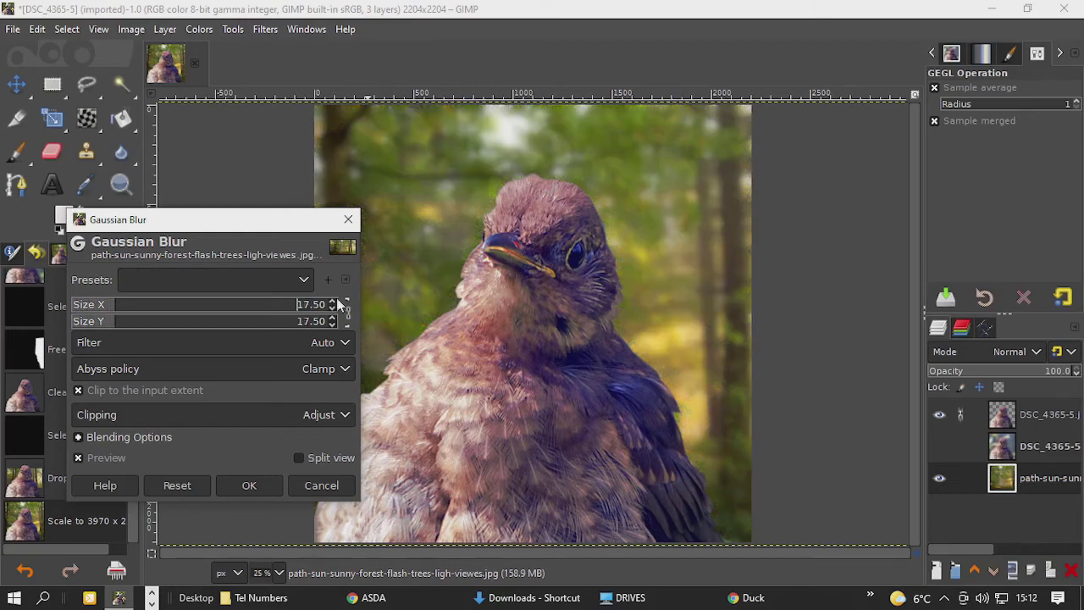
{"action": "left_click", "coordinate": [249, 485]}
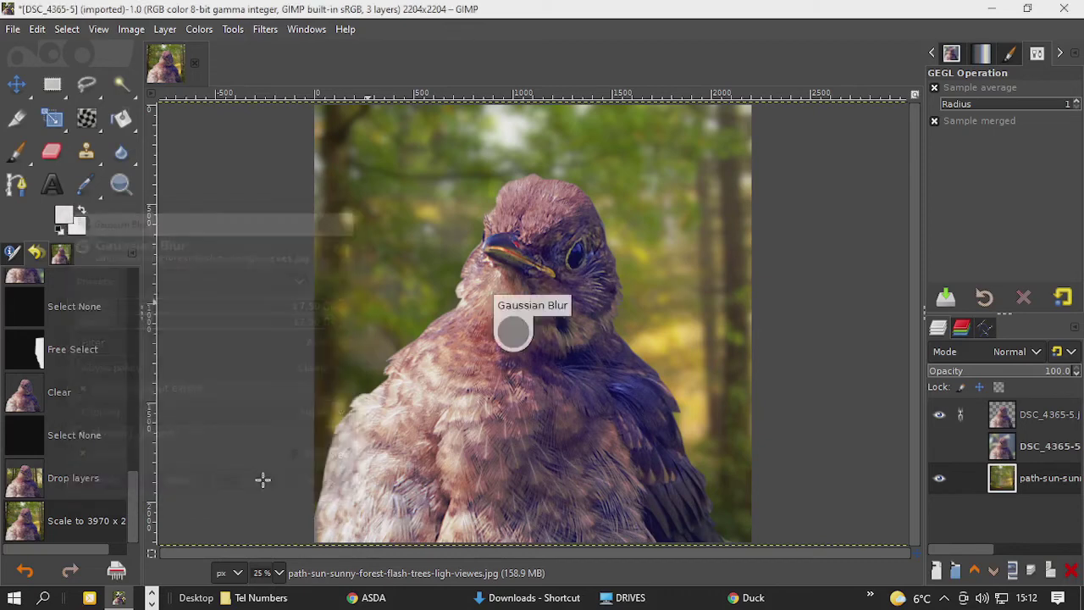